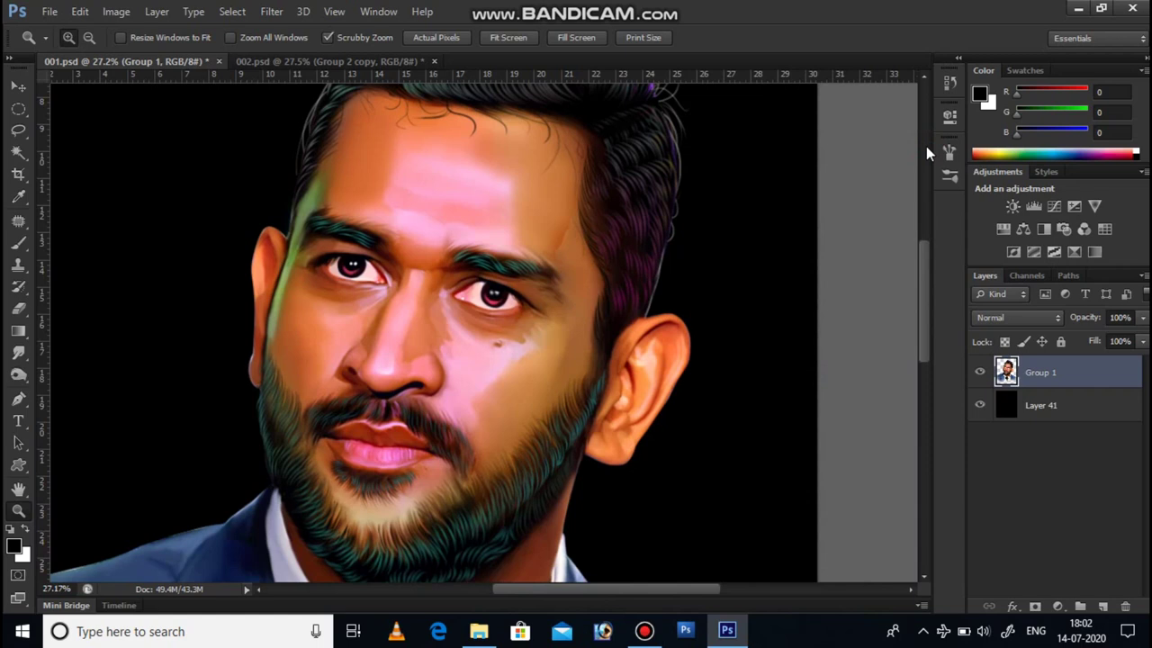
Duplicate the Group 1 layer to create Group 1 copy
{"action": "left_click", "coordinate": [272, 11]}
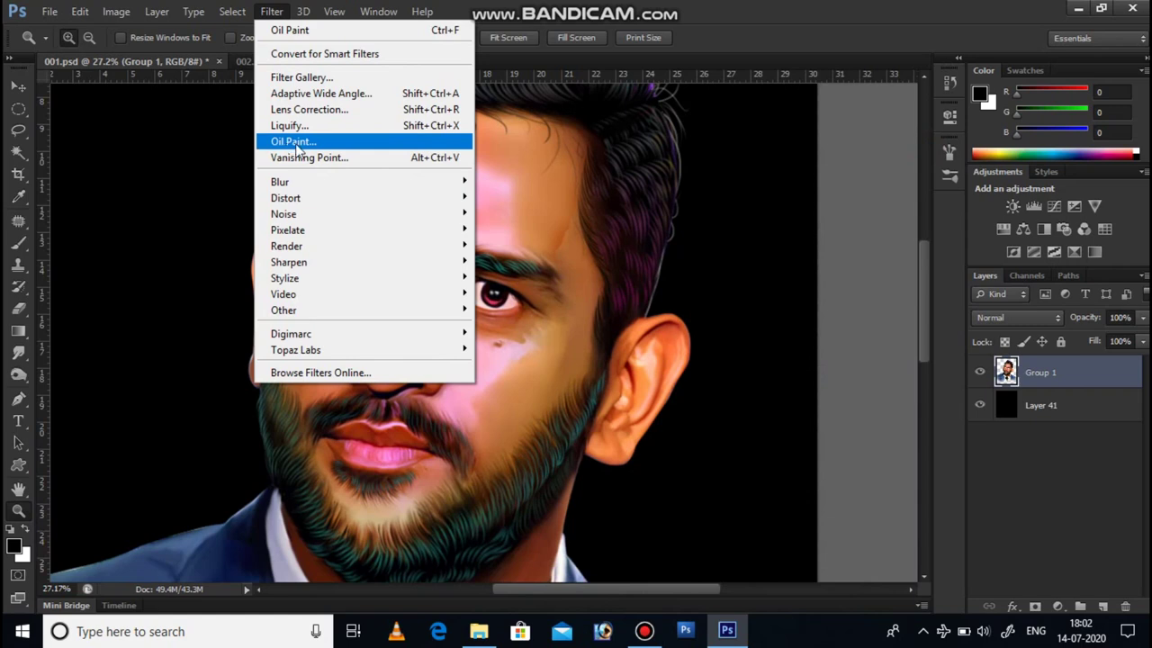
{"action": "left_click", "coordinate": [1059, 371]}
{"action": "left_click_drag", "start_coordinate": [1067, 375], "coordinate": [1103, 606]}
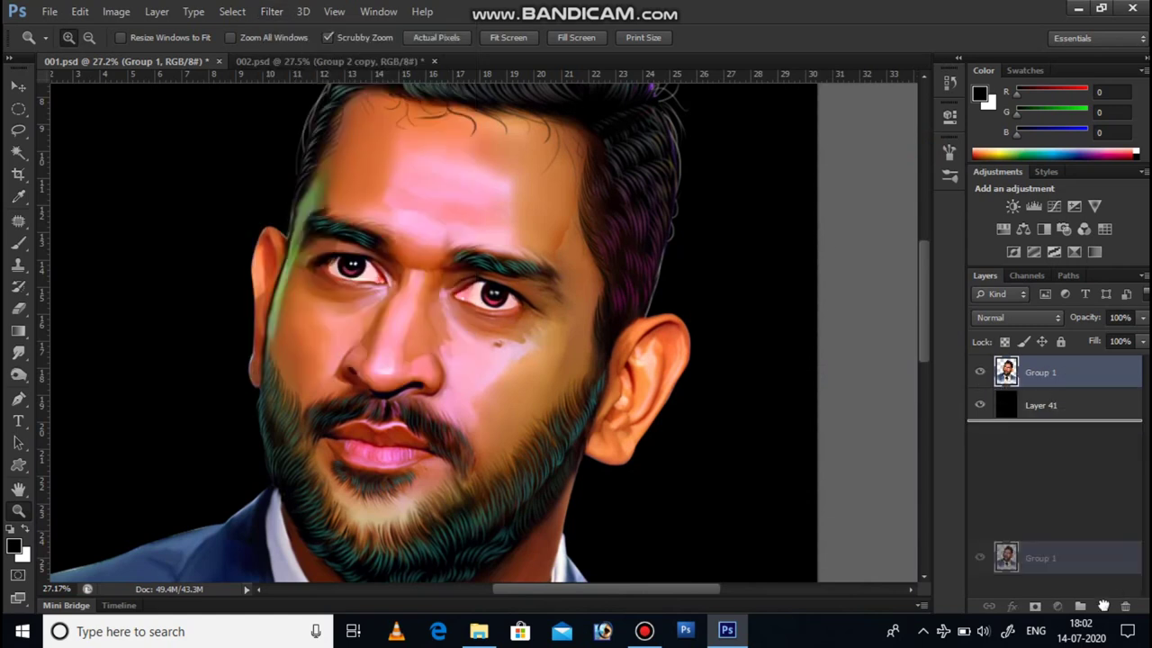
Open the Oil Paint filter for Group 1 copy and compare its preview with the original
{"action": "left_click", "coordinate": [268, 12]}
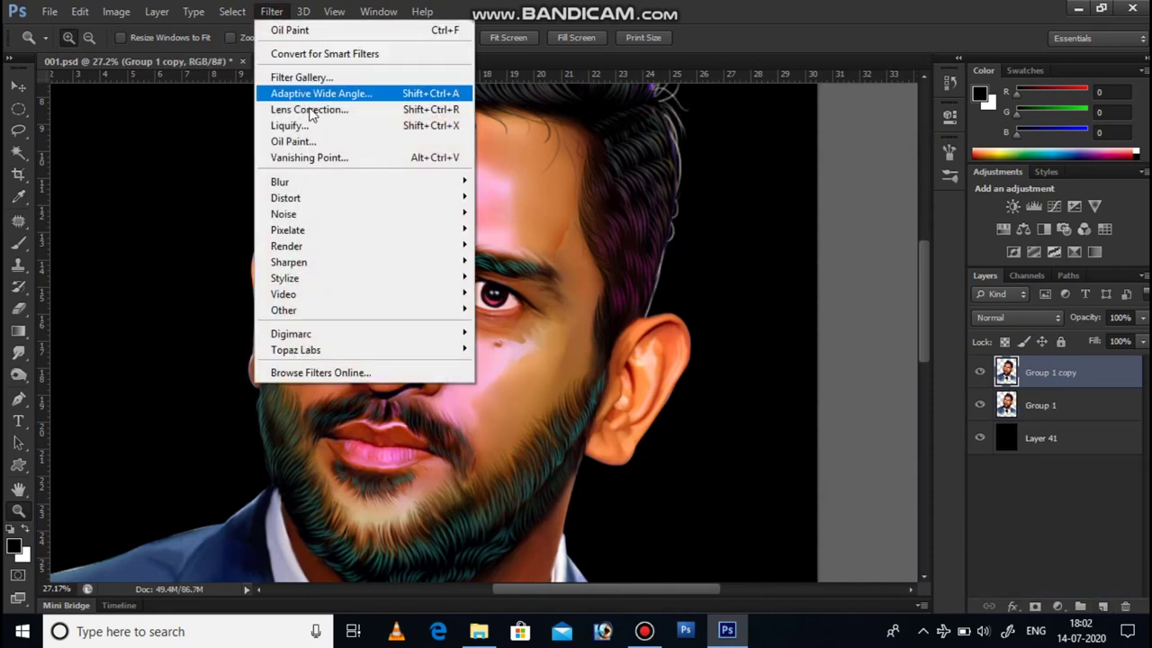
{"action": "left_click", "coordinate": [296, 141]}
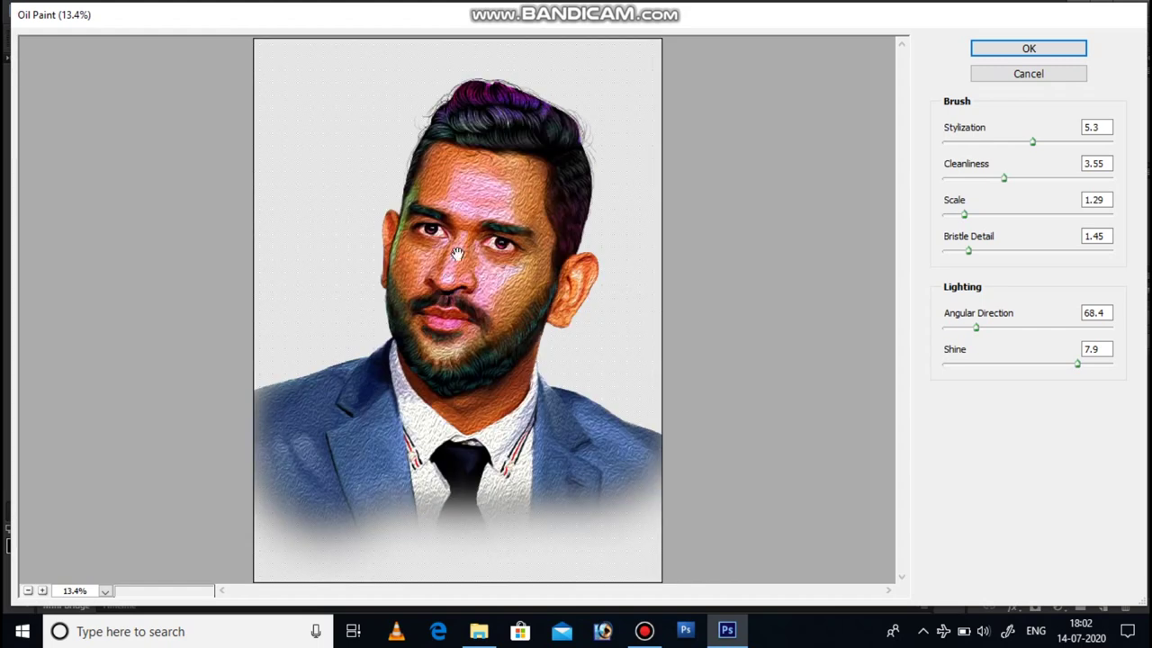
{"action": "mouse_move", "coordinate": [457, 255]}
{"action": "left_mouse_down"}
{"action": "mouse_move", "coordinate": [460, 232]}
{"action": "mouse_move", "coordinate": [484, 247]}
{"action": "left_mouse_up"}
Enlarge the Oil Paint preview to 25% and set Stylization 8 and Cleanliness 10
{"action": "left_click", "coordinate": [484, 250], "text": "ctrl"}
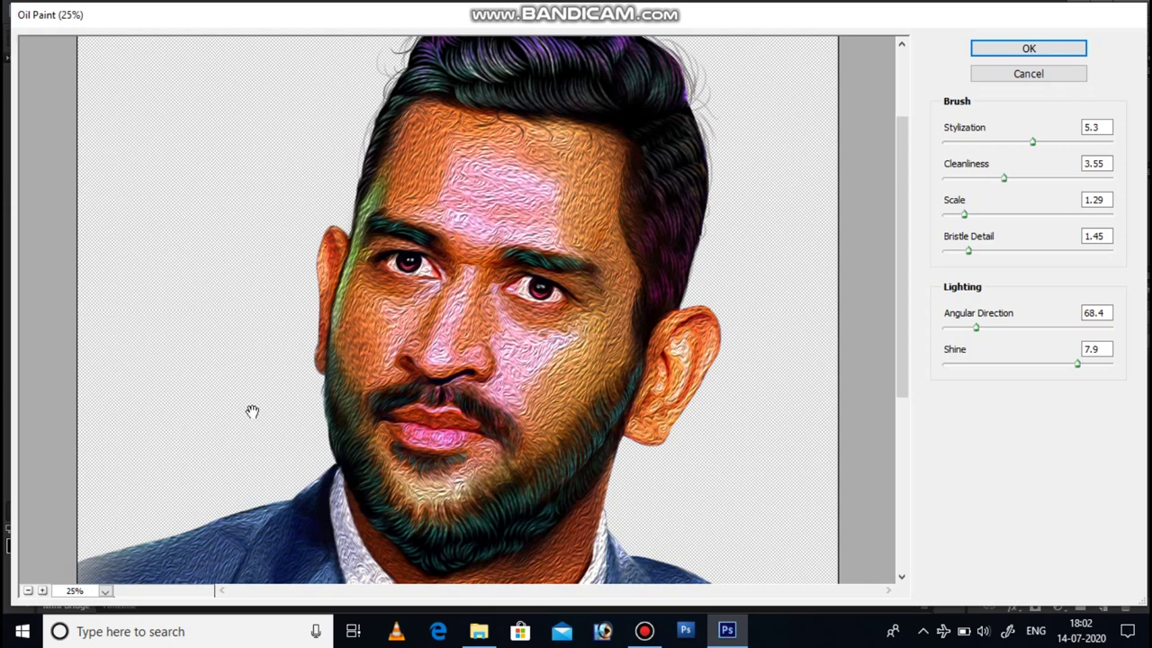
{"action": "left_click", "coordinate": [930, 132]}
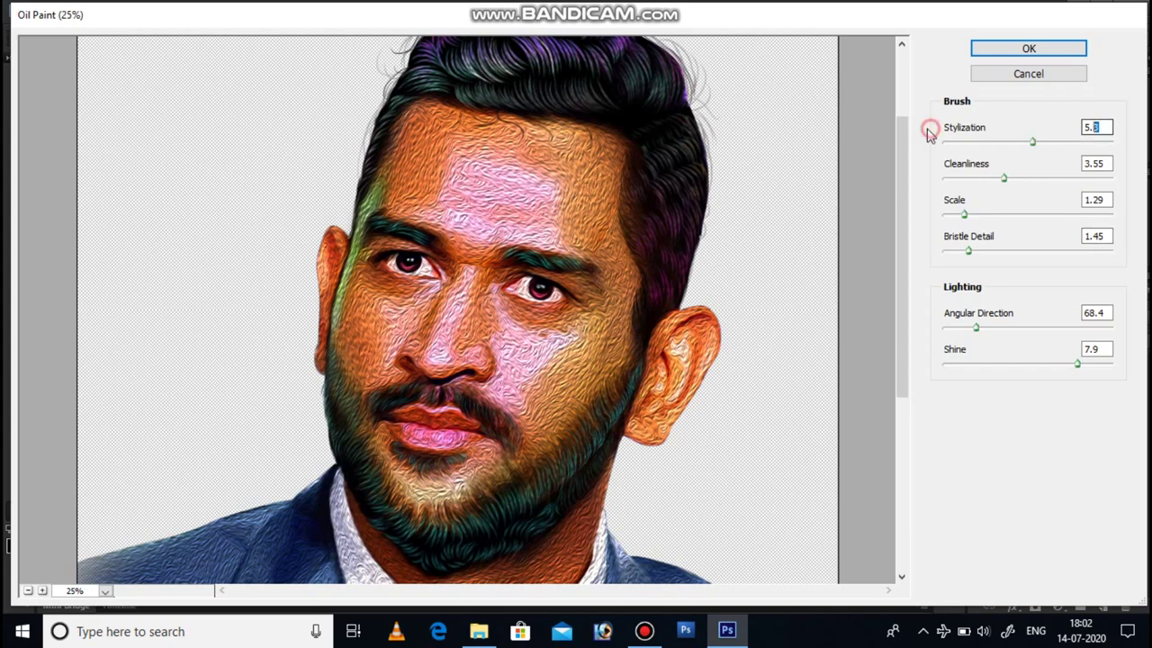
{"action": "left_click", "coordinate": [562, 180]}
{"action": "left_click", "coordinate": [1096, 127]}
{"action": "left_click", "coordinate": [998, 129]}
{"action": "type", "text": "8"}
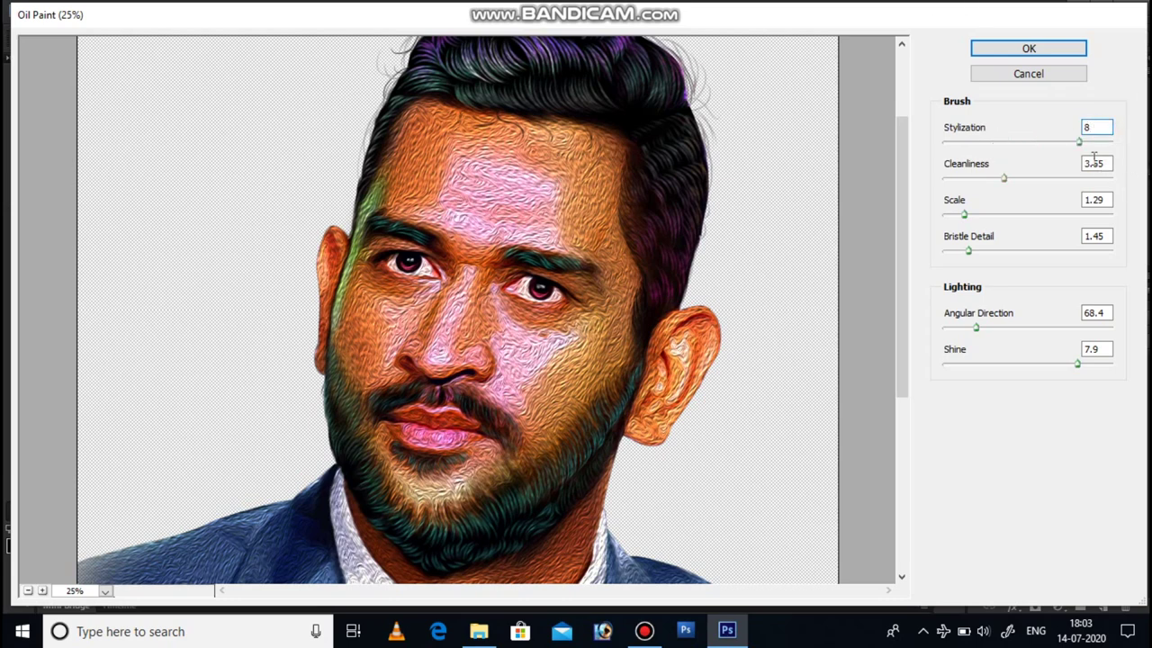
{"action": "left_click", "coordinate": [1098, 162]}
{"action": "left_click", "coordinate": [979, 165]}
{"action": "type", "text": "10"}
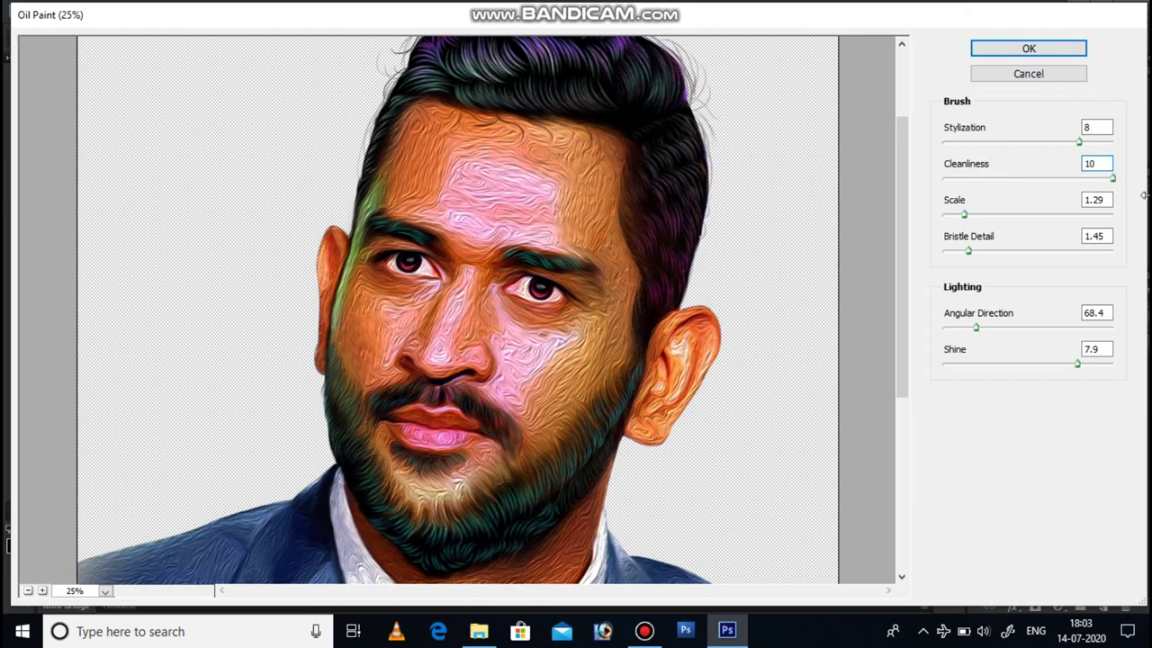
Set Scale 5.5, Bristle Detail 7, Angular Direction 180 and Shine 0, then apply
{"action": "key", "text": "Tab"}
{"action": "type", "text": "5.5"}
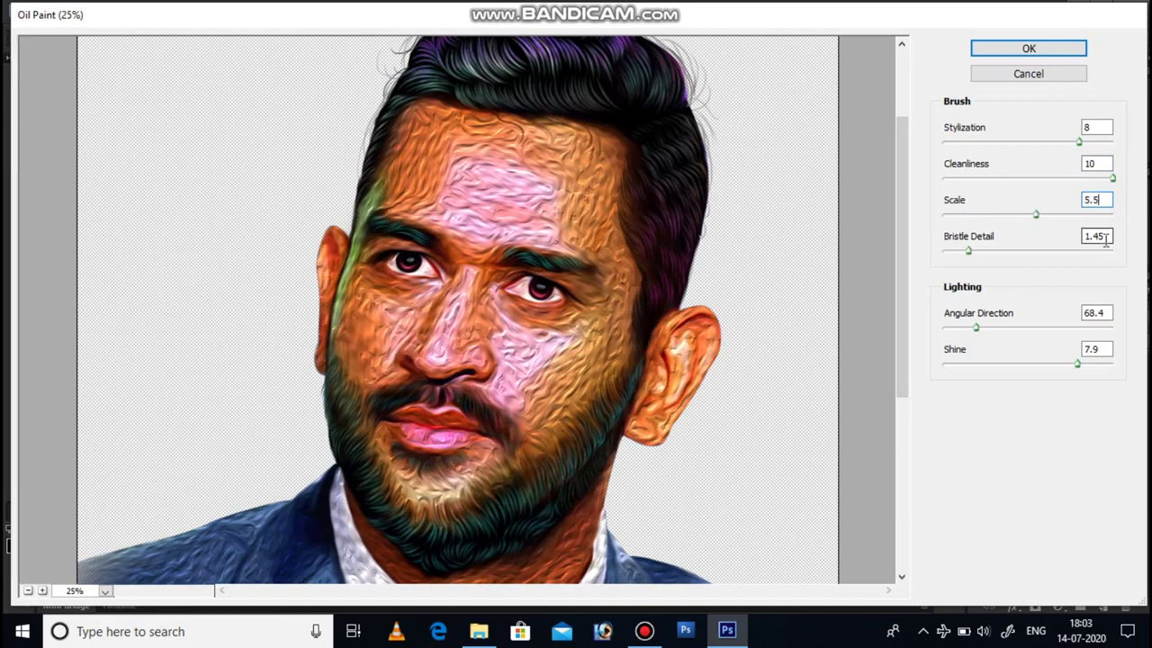
{"action": "key", "text": "Tab"}
{"action": "type", "text": "7"}
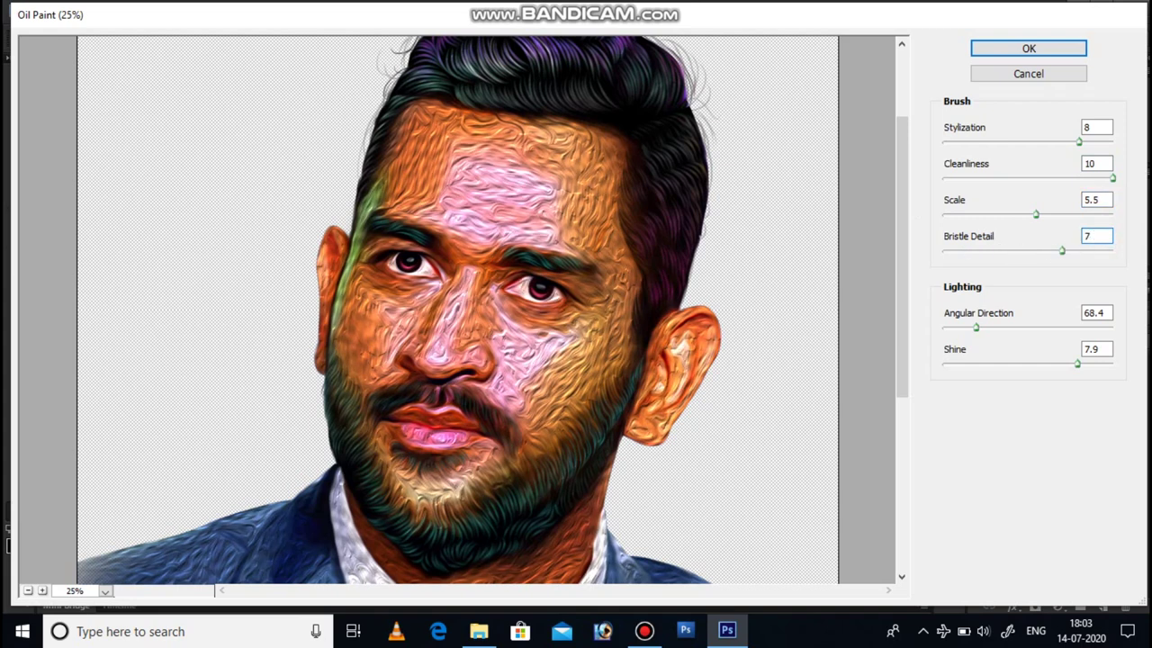
{"action": "key", "text": "Tab"}
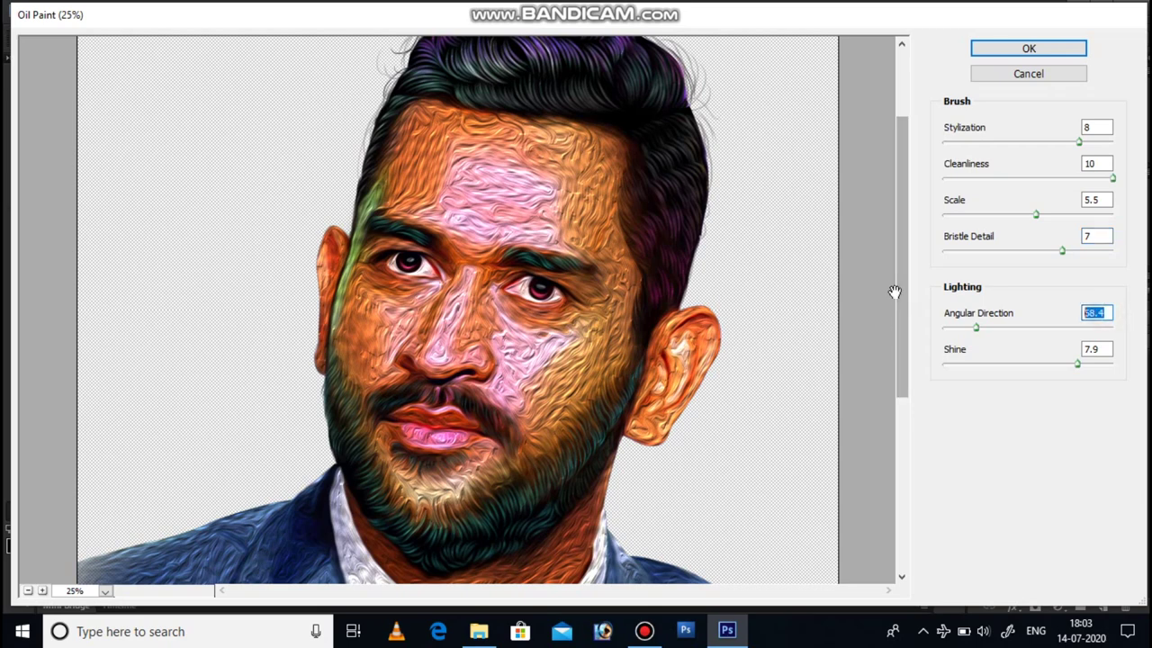
{"action": "type", "text": "180"}
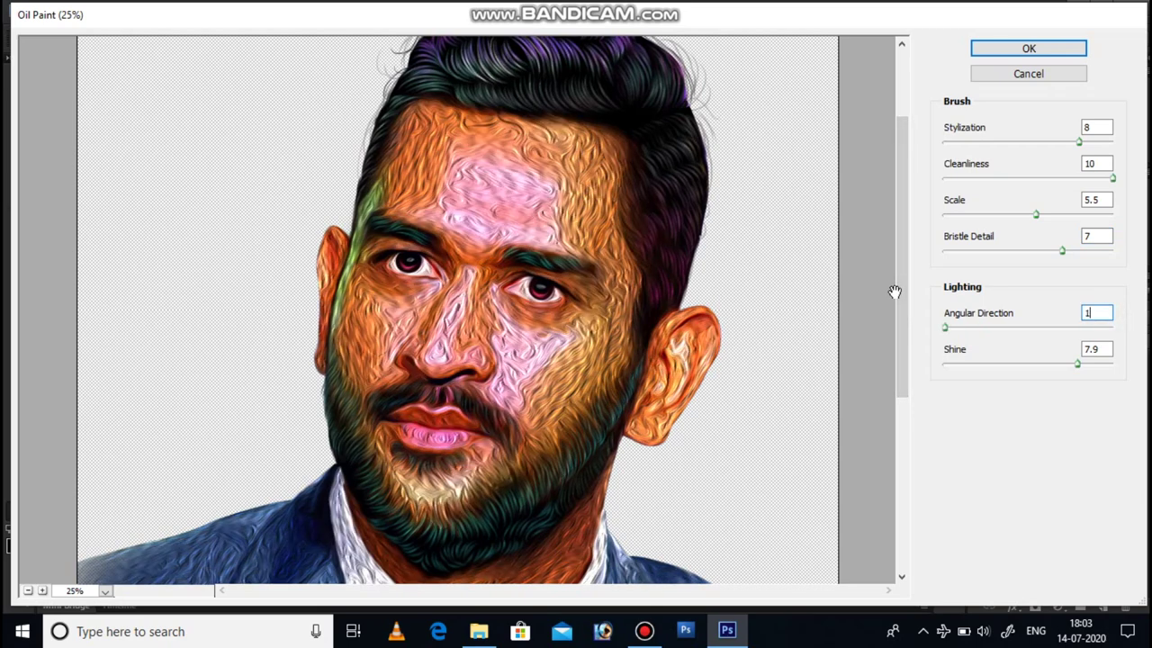
{"action": "left_click", "coordinate": [1099, 350]}
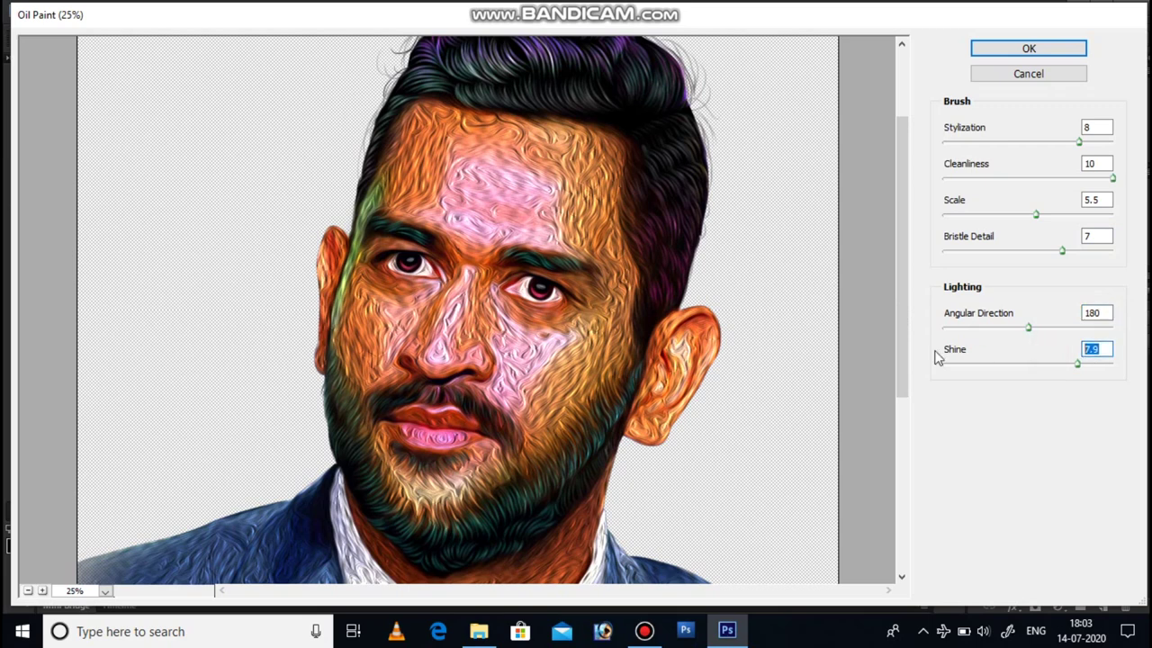
{"action": "type", "text": "0"}
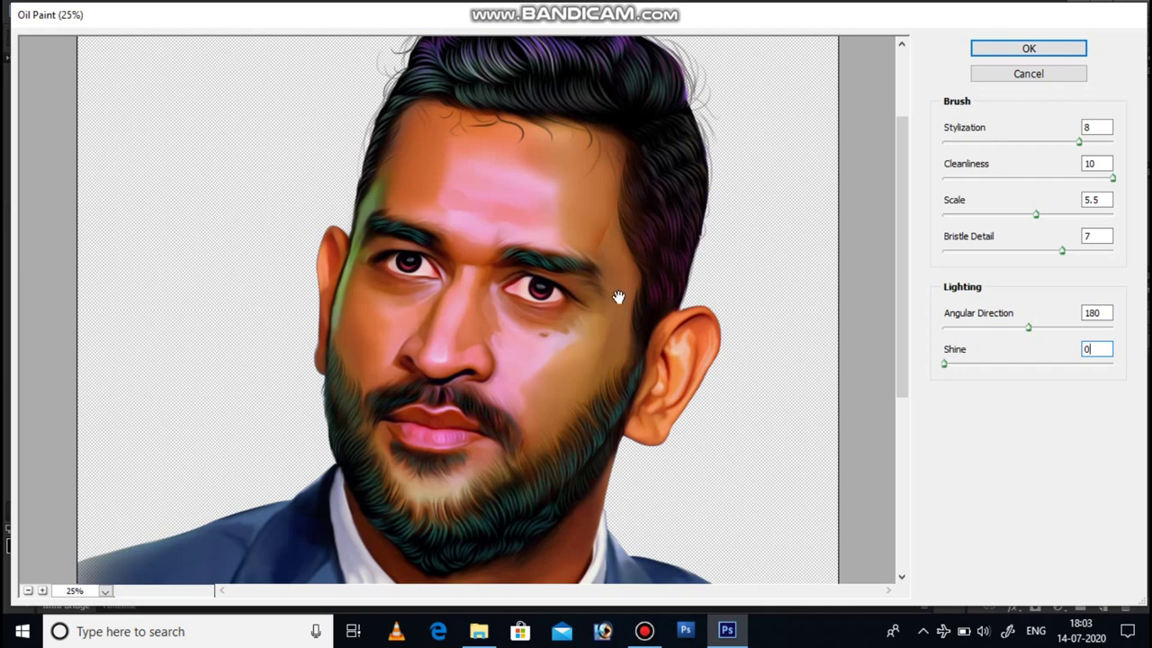
{"action": "left_click", "coordinate": [1027, 52]}
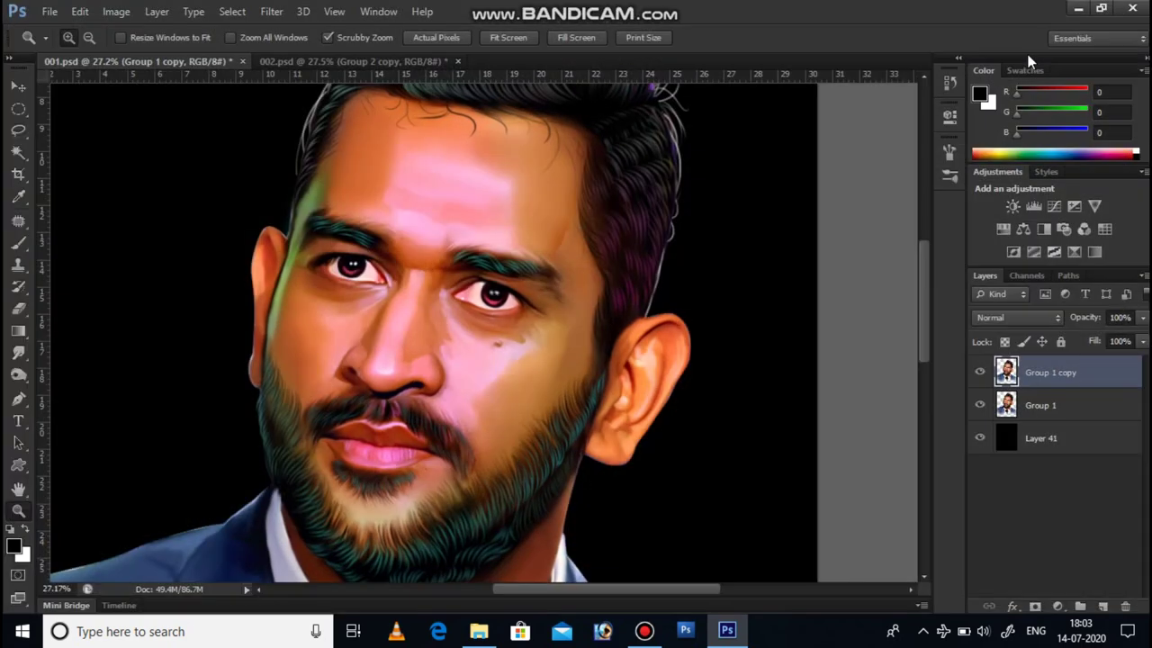
Zoom in on the face and toggle Group 1 copy to compare the hair before and after
{"action": "key", "text": "ctrl+z"}
{"action": "key", "text": "ctrl+z"}
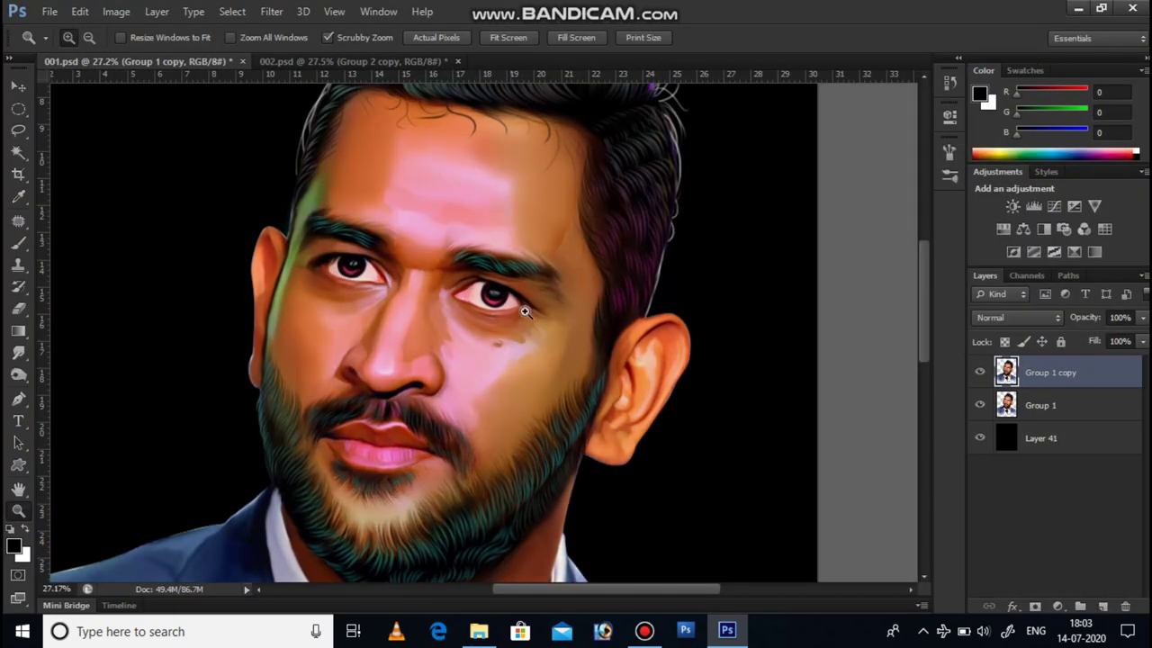
{"action": "left_click", "coordinate": [596, 271]}
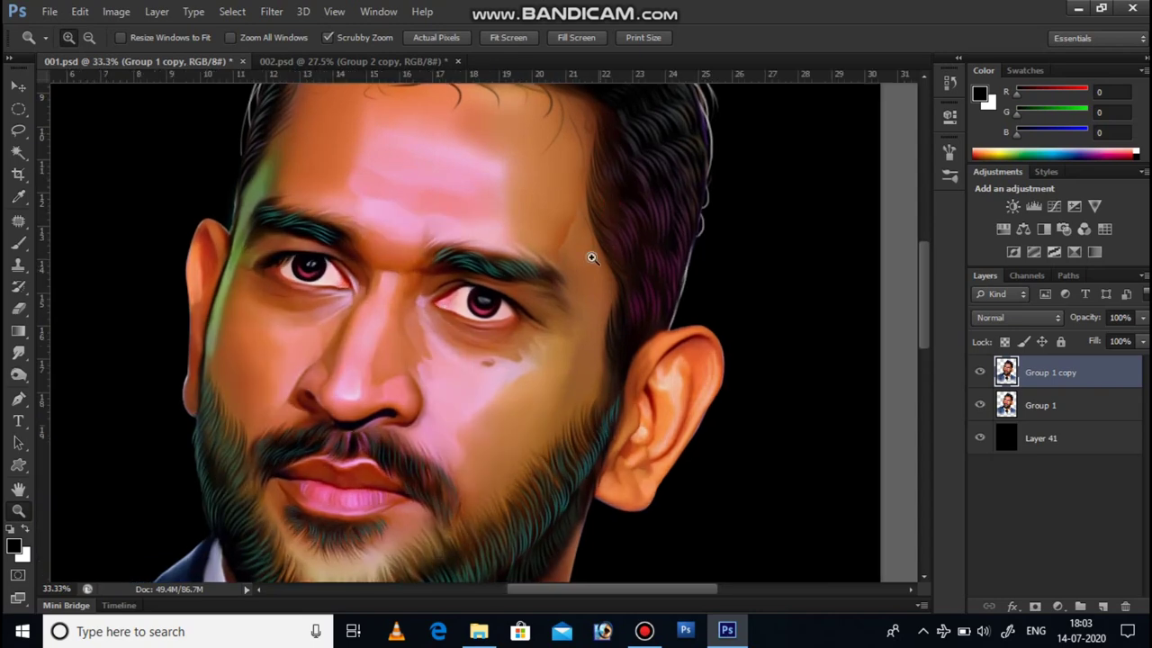
{"action": "scroll", "coordinate": [592, 258], "scroll_direction": "up", "scroll_amount": 3}
{"action": "scroll", "coordinate": [624, 278], "scroll_direction": "up", "scroll_amount": 5}
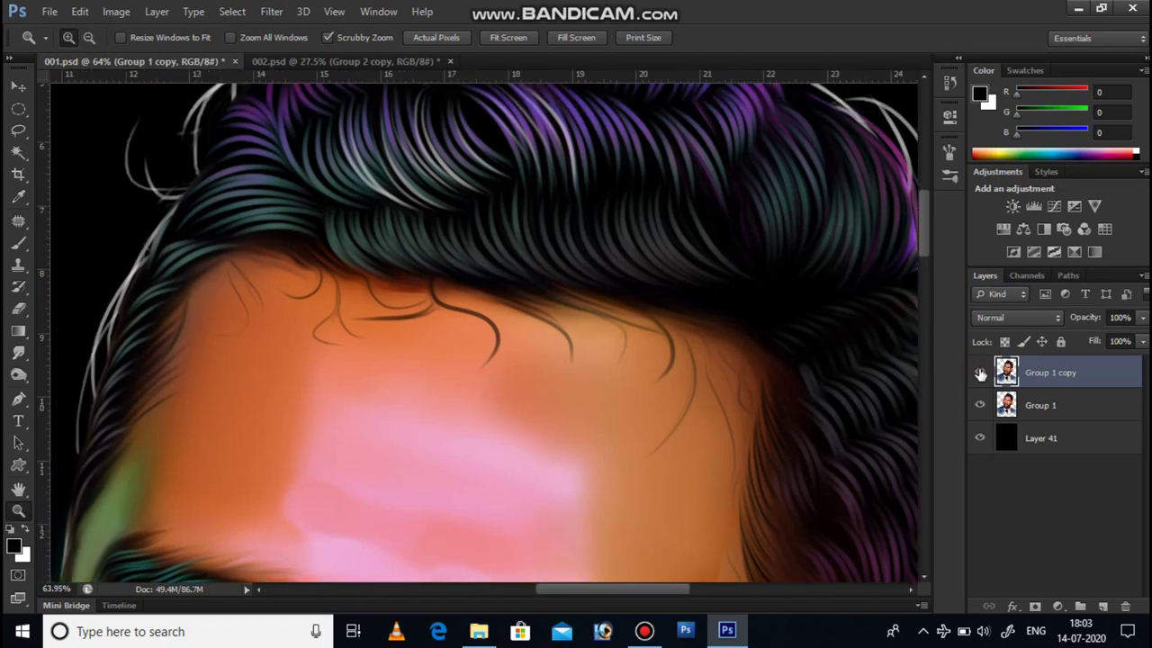
{"action": "left_click", "coordinate": [980, 373]}
{"action": "left_click", "coordinate": [980, 373]}
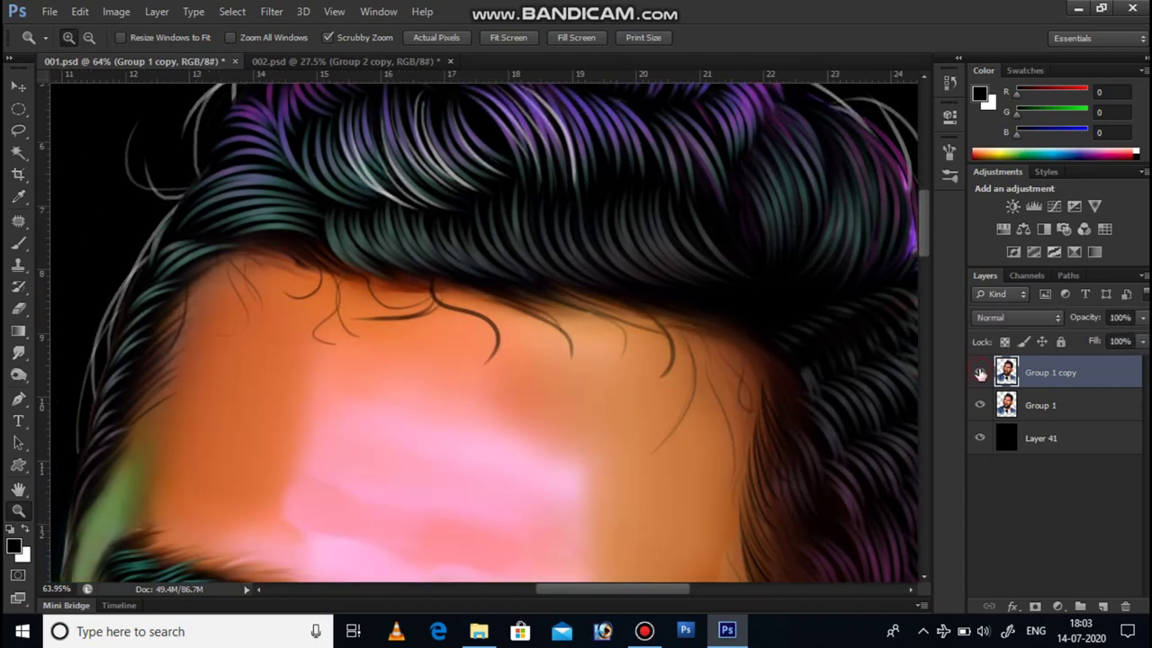
{"action": "left_click", "coordinate": [980, 373]}
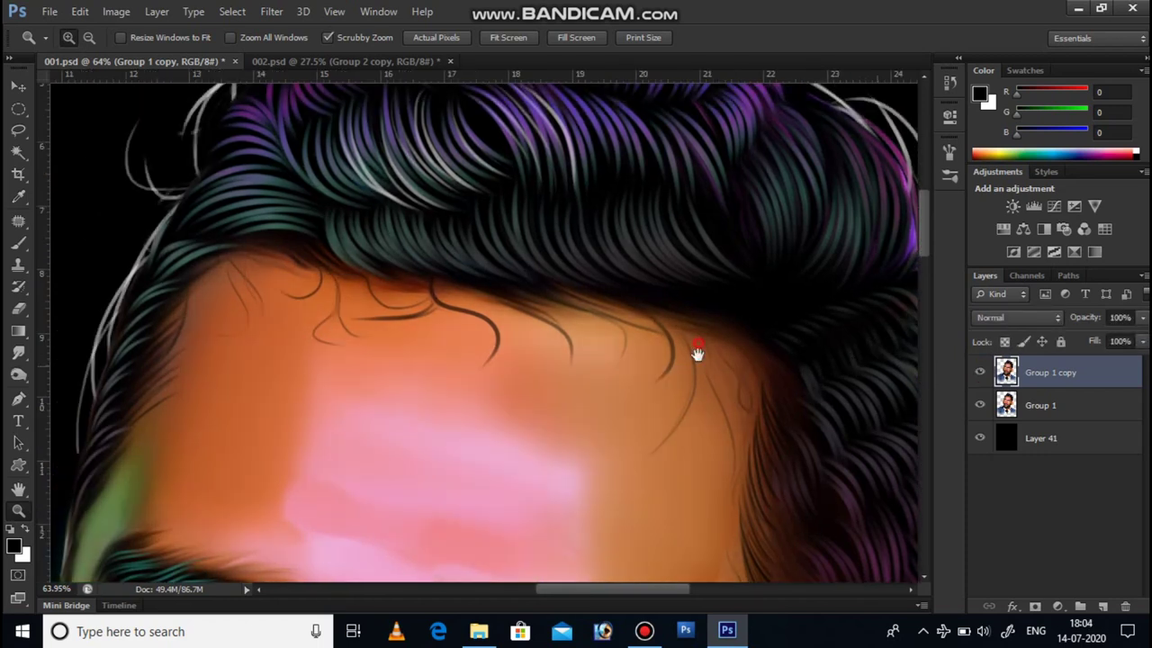
{"action": "scroll", "coordinate": [697, 373], "scroll_direction": "up", "scroll_amount": 2}
{"action": "scroll", "coordinate": [688, 339], "scroll_direction": "up", "scroll_amount": 1}
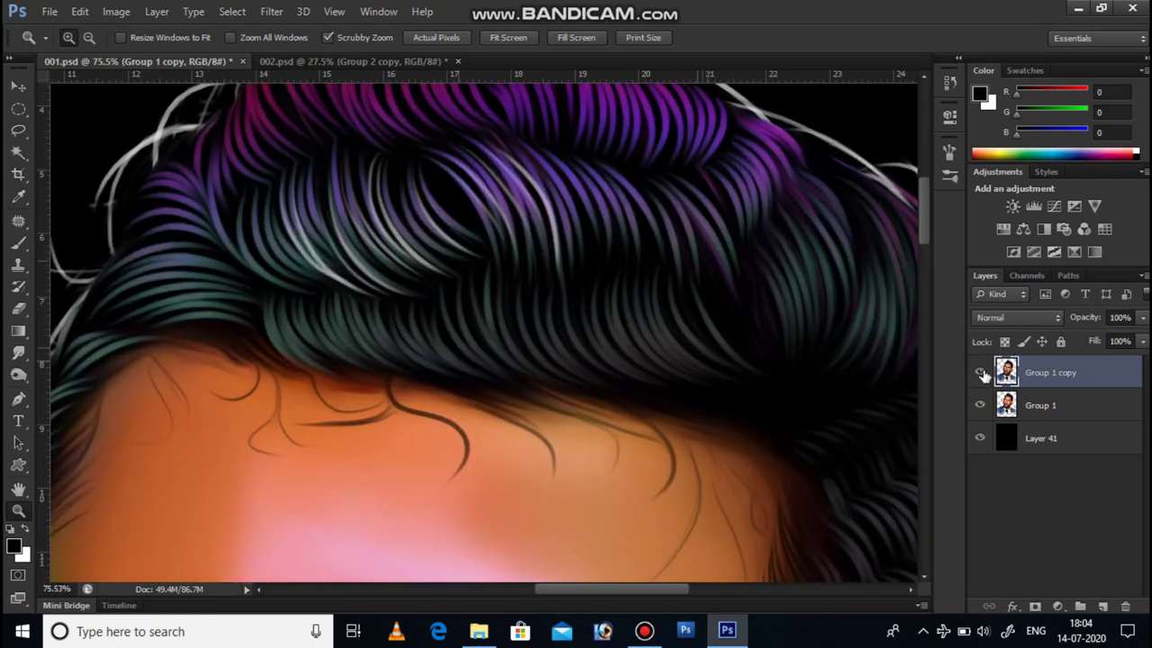
{"action": "left_click", "coordinate": [980, 374]}
{"action": "left_click", "coordinate": [980, 373]}
Compare the filtered beard against the original by toggling Group 1 copy visibility
{"action": "scroll", "coordinate": [518, 270], "scroll_direction": "down", "scroll_amount": 5}
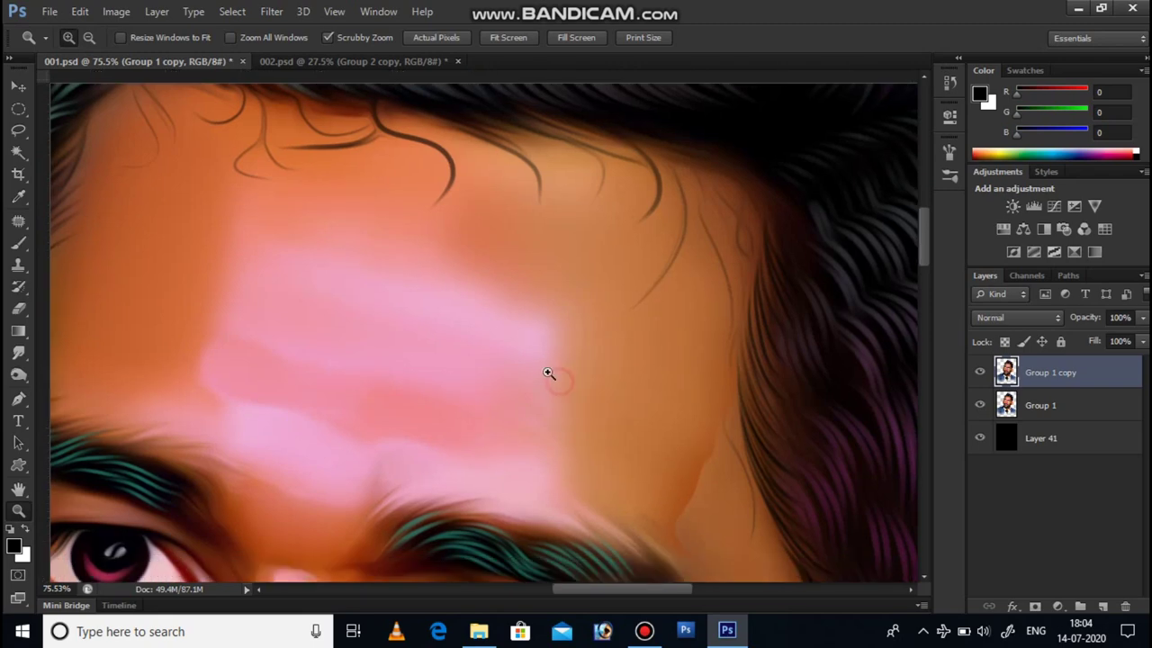
{"action": "scroll", "coordinate": [554, 414], "scroll_direction": "down", "scroll_amount": 2}
{"action": "scroll", "coordinate": [594, 324], "scroll_direction": "down", "scroll_amount": 3}
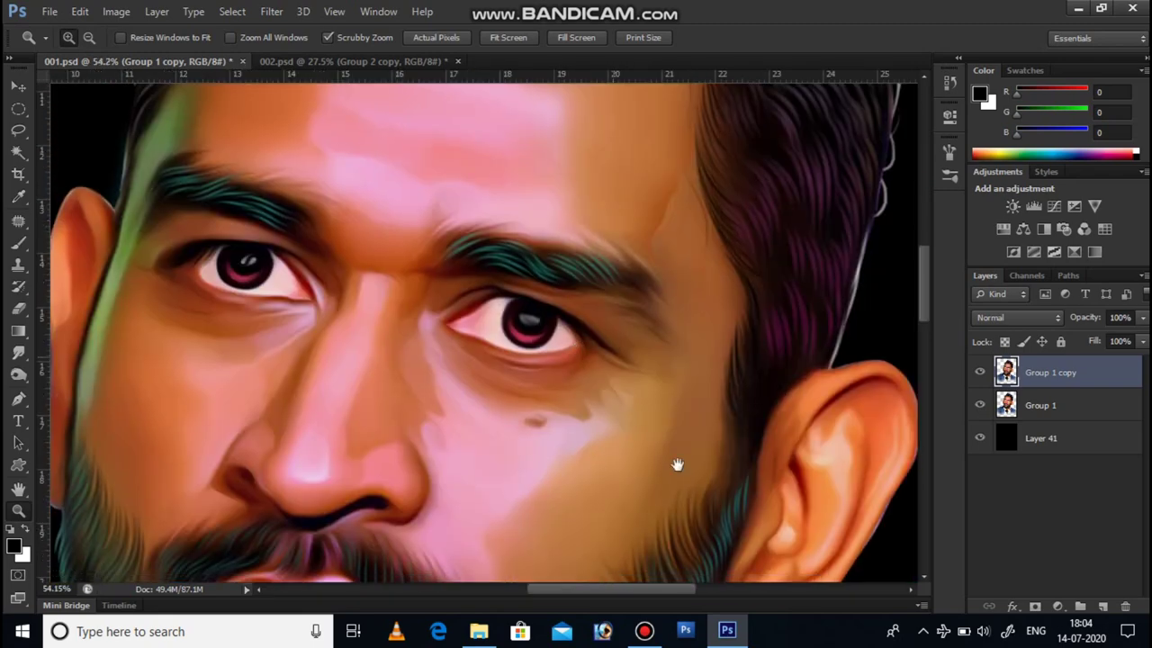
{"action": "scroll", "coordinate": [843, 528], "scroll_direction": "down", "scroll_amount": 2}
{"action": "scroll", "coordinate": [699, 298], "scroll_direction": "up", "scroll_amount": 3}
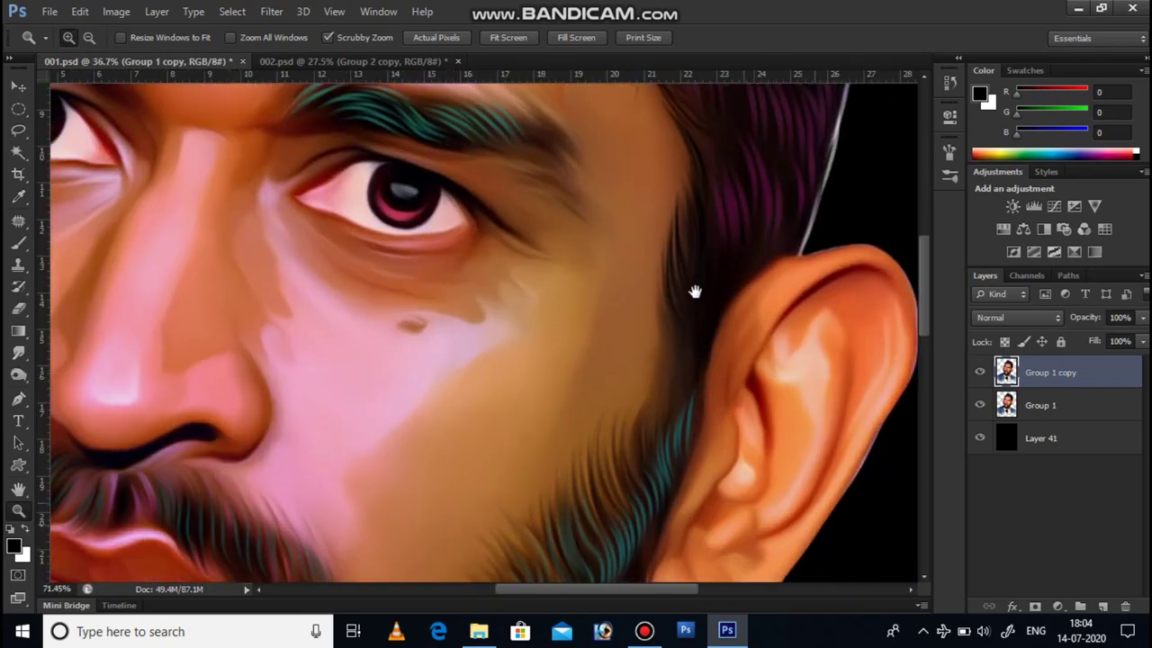
{"action": "scroll", "coordinate": [694, 291], "scroll_direction": "down", "scroll_amount": 3}
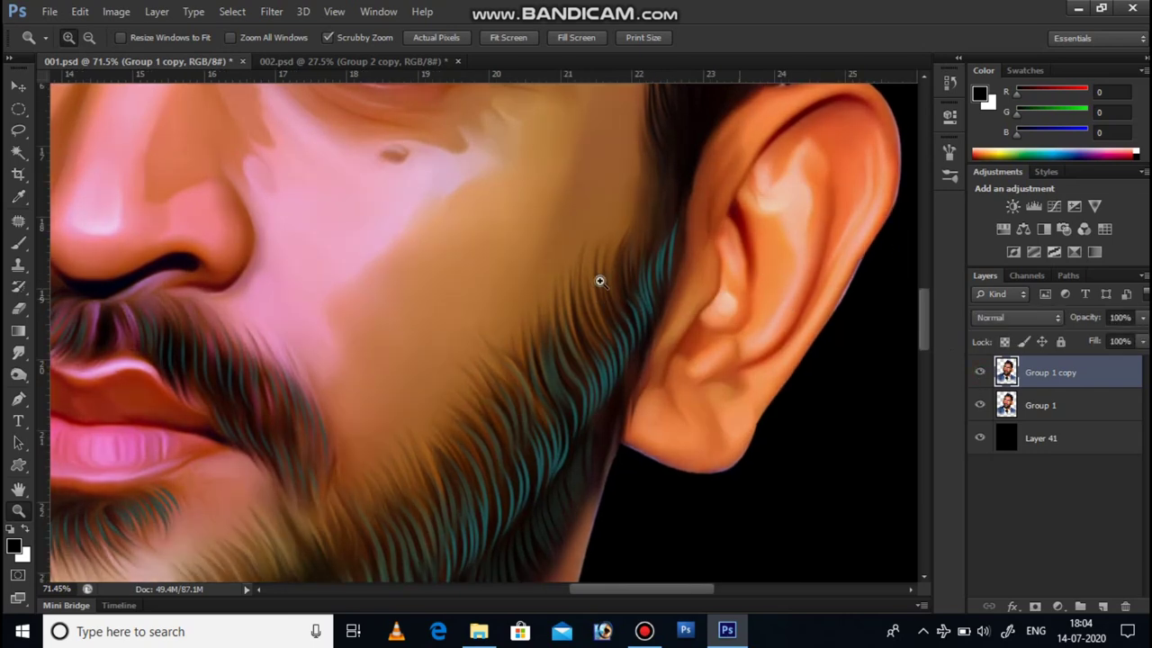
{"action": "scroll", "coordinate": [599, 278], "scroll_direction": "up", "scroll_amount": 1}
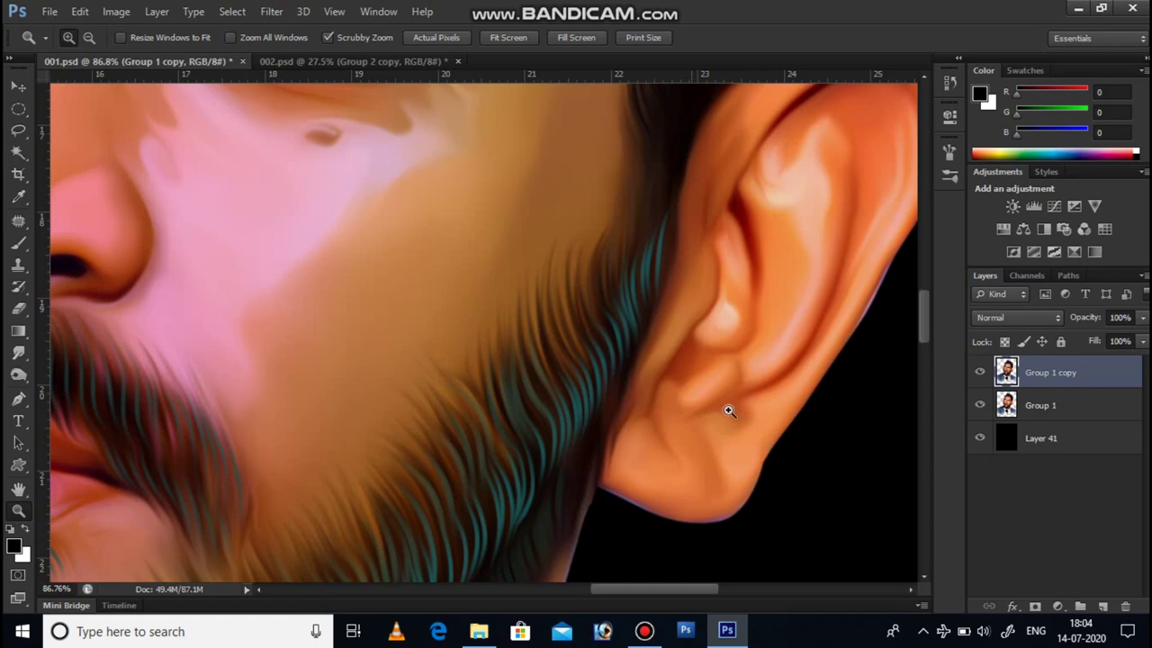
{"action": "left_click", "coordinate": [982, 373]}
{"action": "left_click", "coordinate": [982, 372]}
Zoom out to view the whole face and switch to the Eraser tool
{"action": "left_click", "coordinate": [532, 329], "text": "alt"}
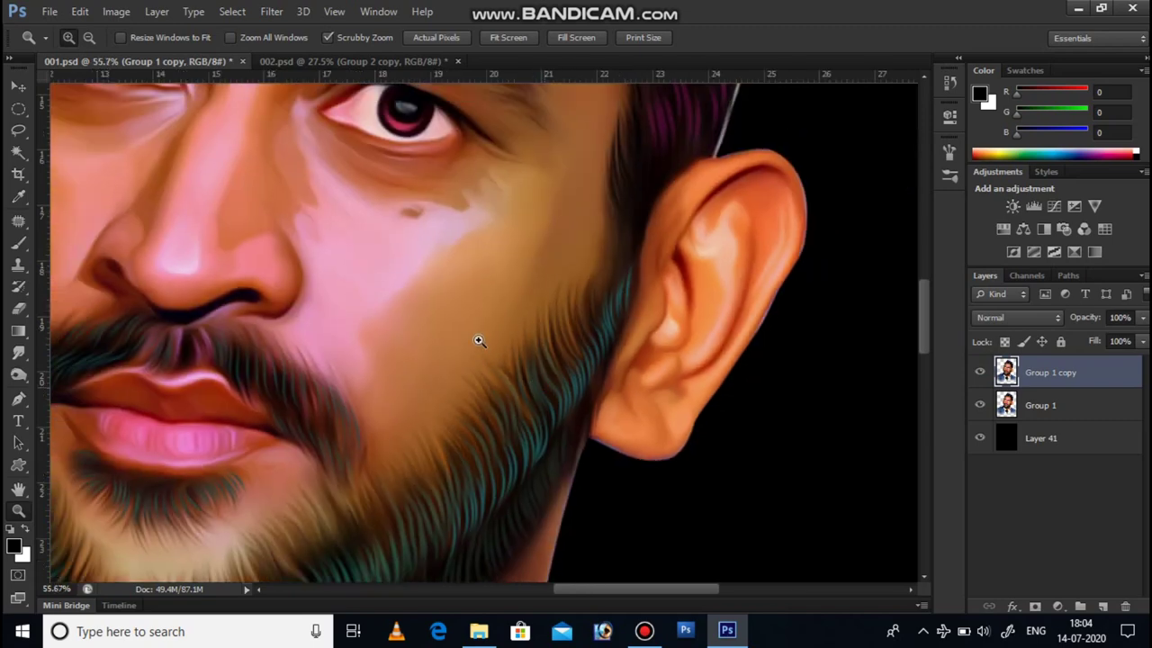
{"action": "left_click", "coordinate": [432, 237], "text": "alt"}
{"action": "left_click", "coordinate": [468, 275], "text": "alt"}
{"action": "left_click", "coordinate": [499, 285]}
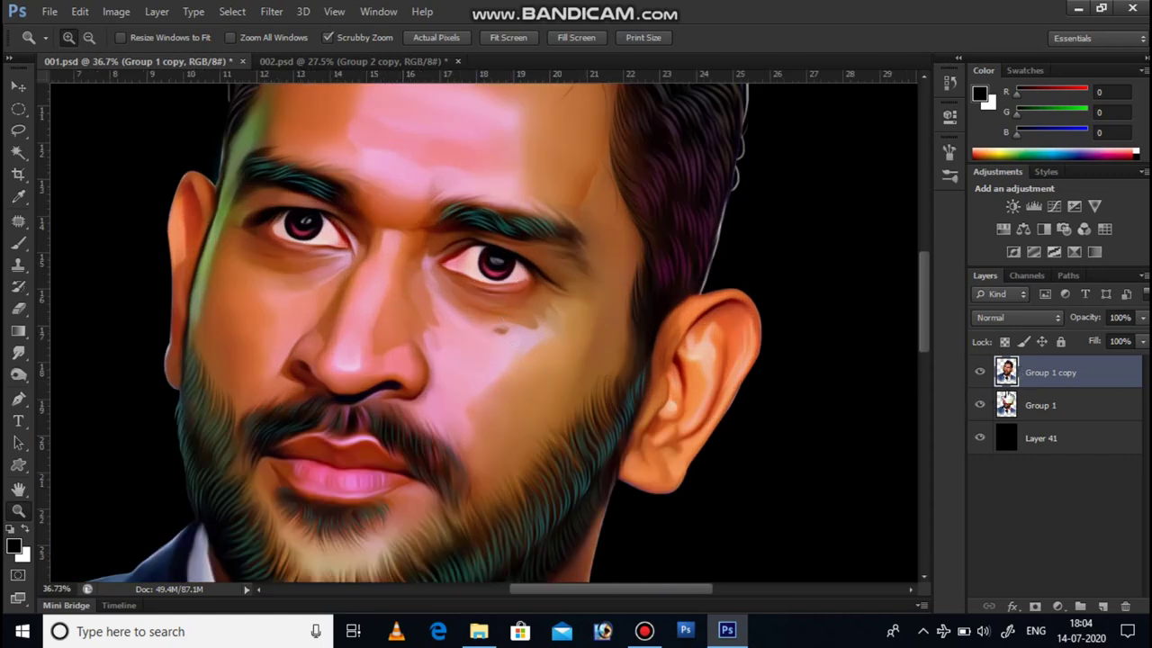
{"action": "key", "text": "e"}
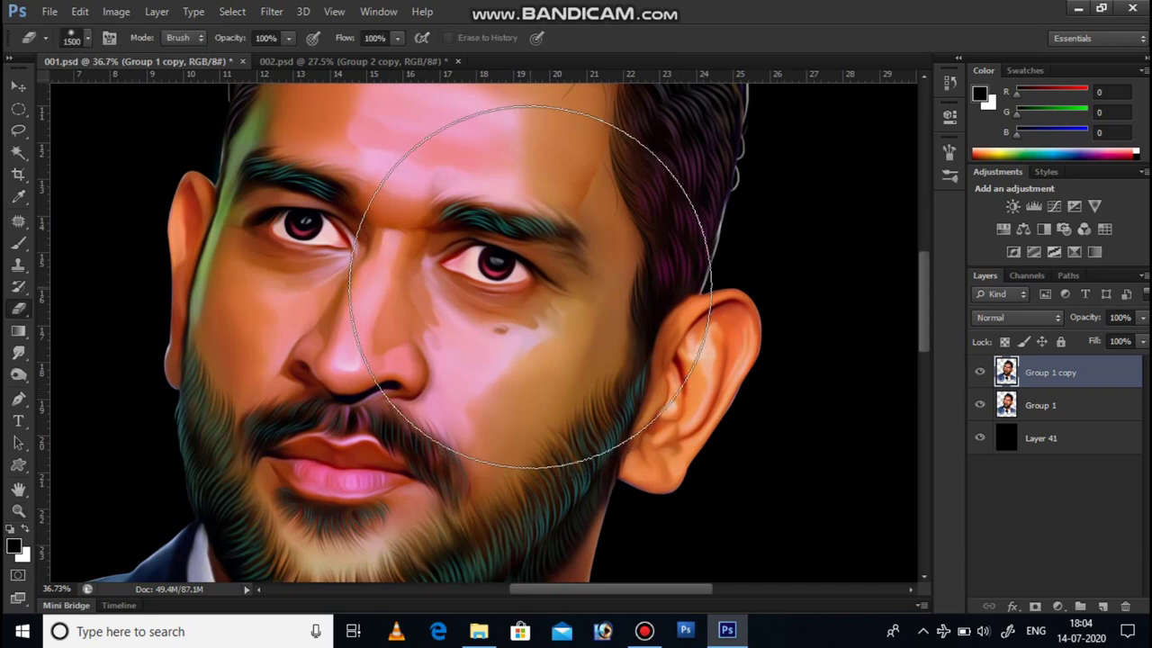
Resize the eraser and erase Group 1 copy over the right eye, then open the Oil Paint plugin folder
{"action": "key", "text": "bracketleft"}
{"action": "key", "text": "bracketleft"}
{"action": "key", "text": "bracketleft"}
{"action": "key", "text": "bracketleft"}
{"action": "key", "text": "bracketleft"}
{"action": "key", "text": "bracketleft"}
{"action": "key", "text": "bracketleft"}
{"action": "key", "text": "bracketleft"}
{"action": "key", "text": "bracketleft"}
{"action": "key", "text": "bracketleft"}
{"action": "key", "text": "bracketleft"}
{"action": "key", "text": "bracketleft"}
{"action": "key", "text": "bracketleft"}
{"action": "key", "text": "bracketleft"}
{"action": "key", "text": "bracketleft"}
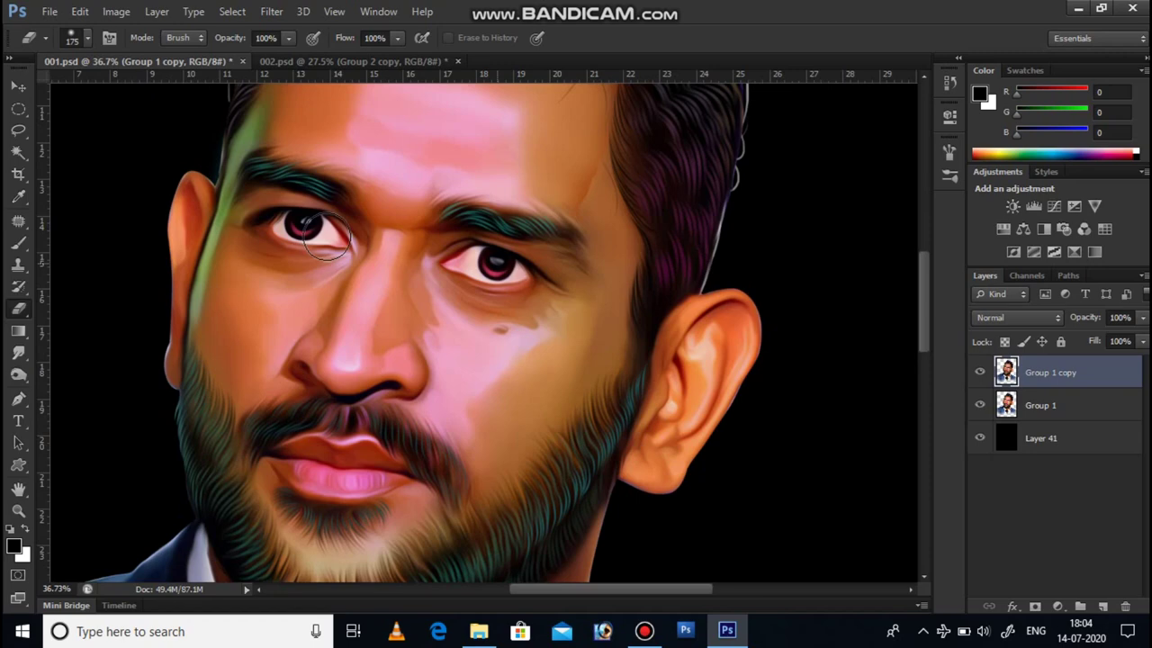
{"action": "scroll", "coordinate": [609, 278], "scroll_direction": "down", "scroll_amount": 5}
{"action": "key", "text": "bracketright"}
{"action": "key", "text": "bracketright"}
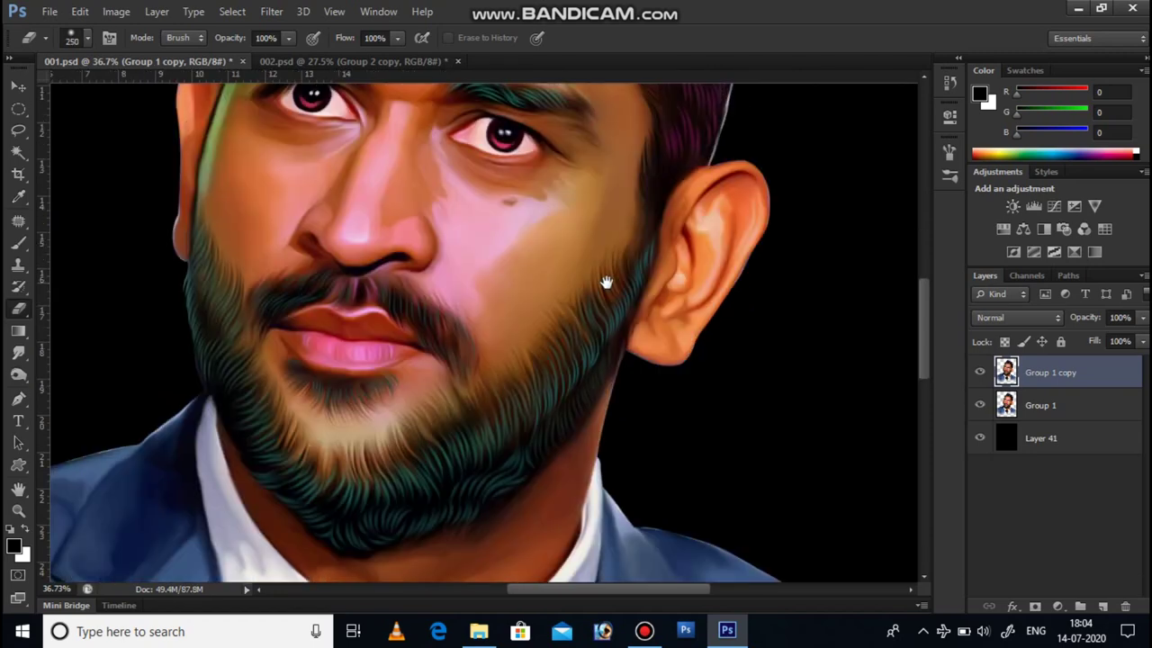
{"action": "scroll", "coordinate": [603, 208], "scroll_direction": "down", "scroll_amount": 5}
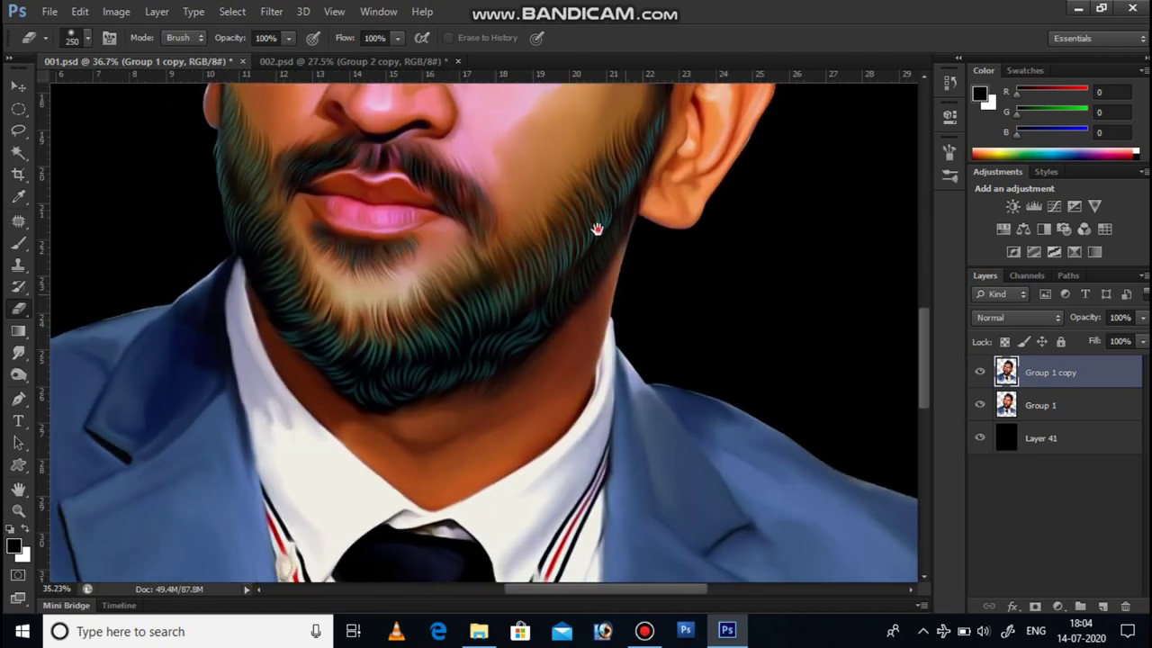
{"action": "left_click", "coordinate": [576, 284]}
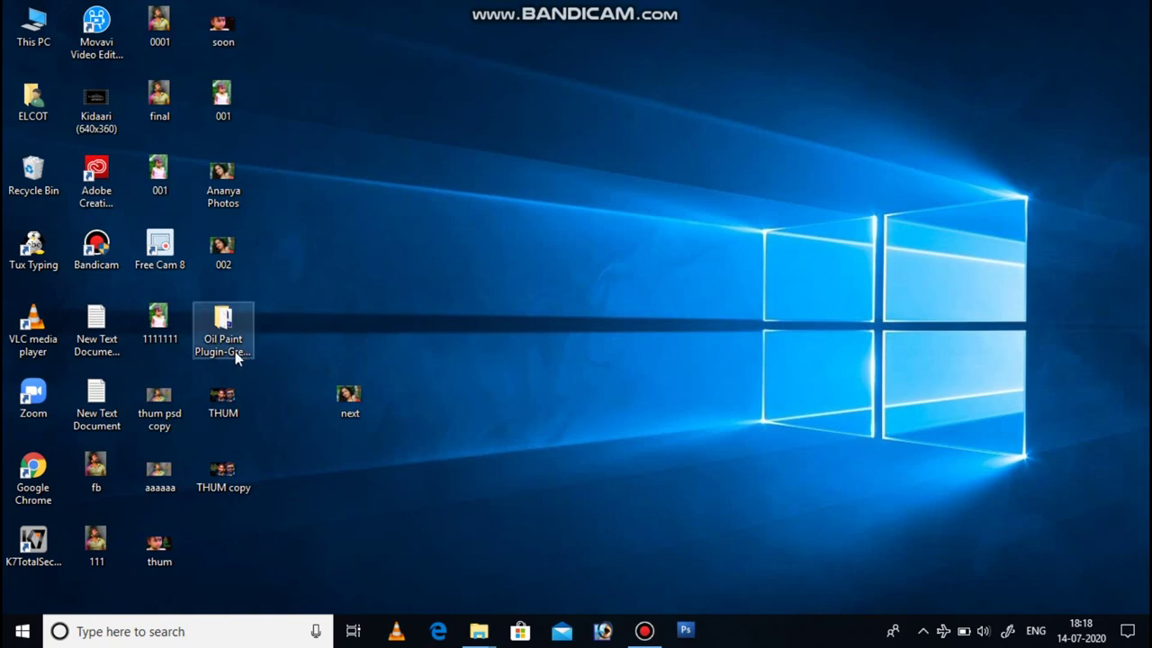
{"action": "double_click", "coordinate": [225, 340]}
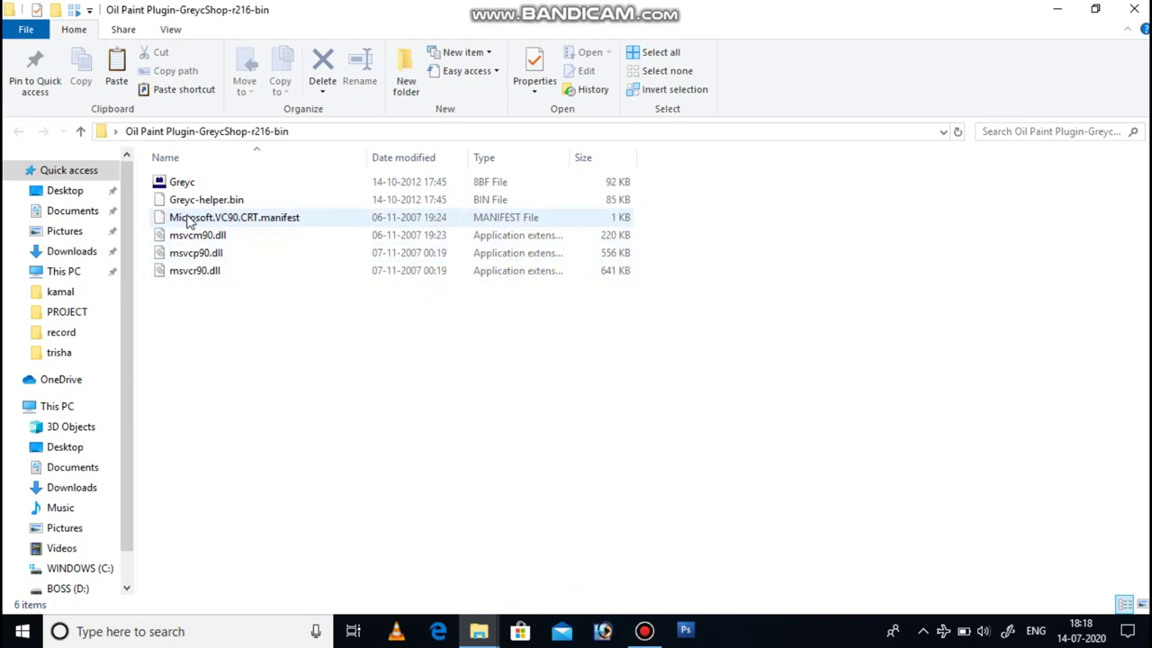
Copy the Greyc and Greyc-helper.bin files, then go to the WINDOWS (C:) drive
{"action": "left_click", "coordinate": [189, 186]}
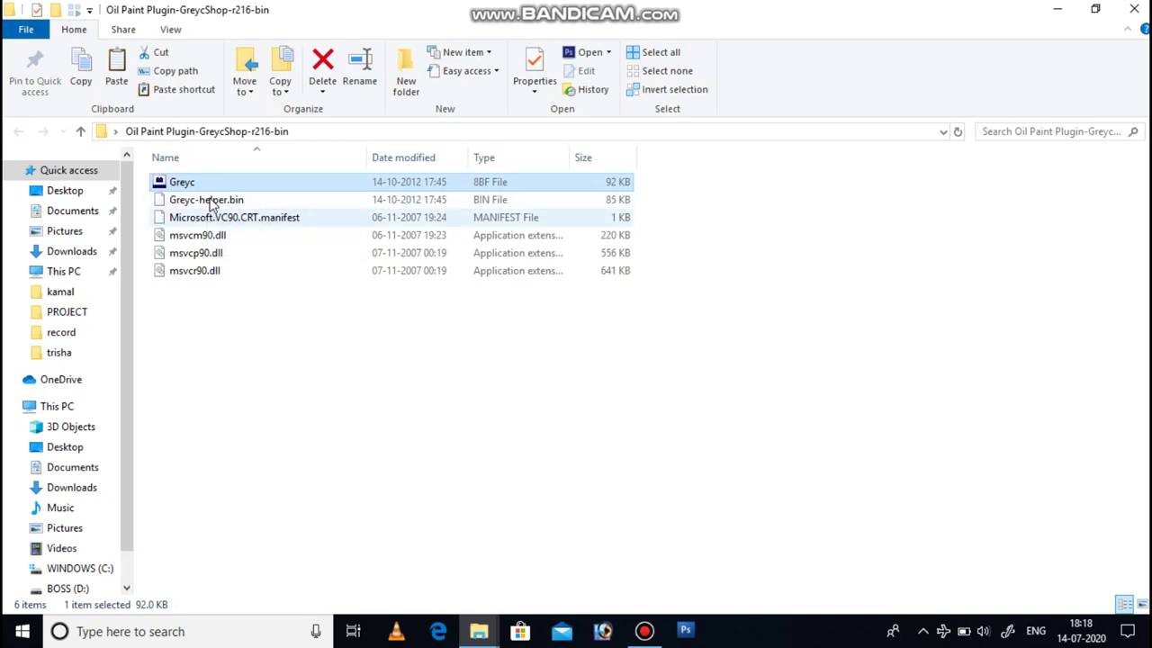
{"action": "left_click", "coordinate": [209, 200], "text": "ctrl"}
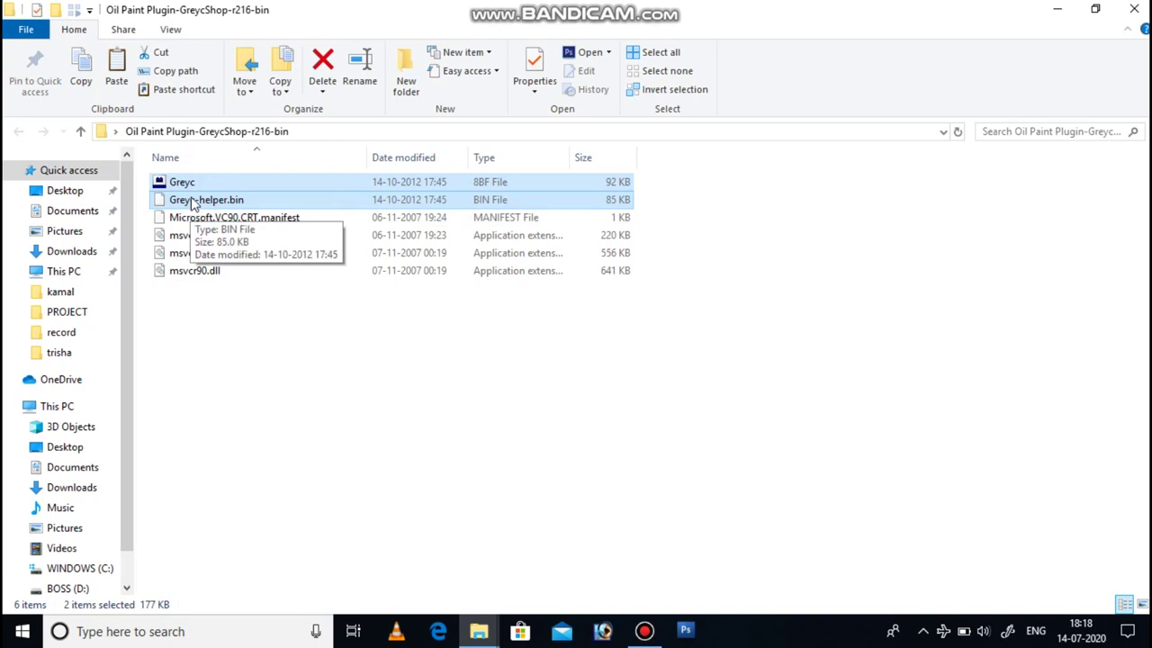
{"action": "right_click", "coordinate": [193, 203]}
{"action": "left_click", "coordinate": [45, 391]}
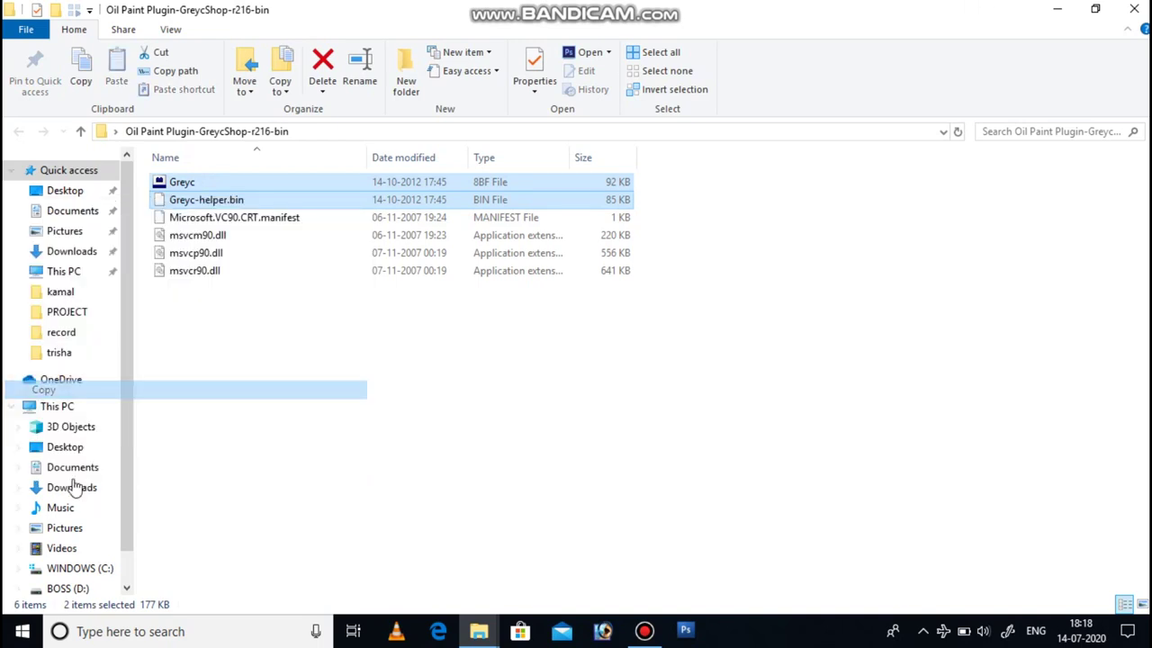
{"action": "left_click", "coordinate": [81, 569]}
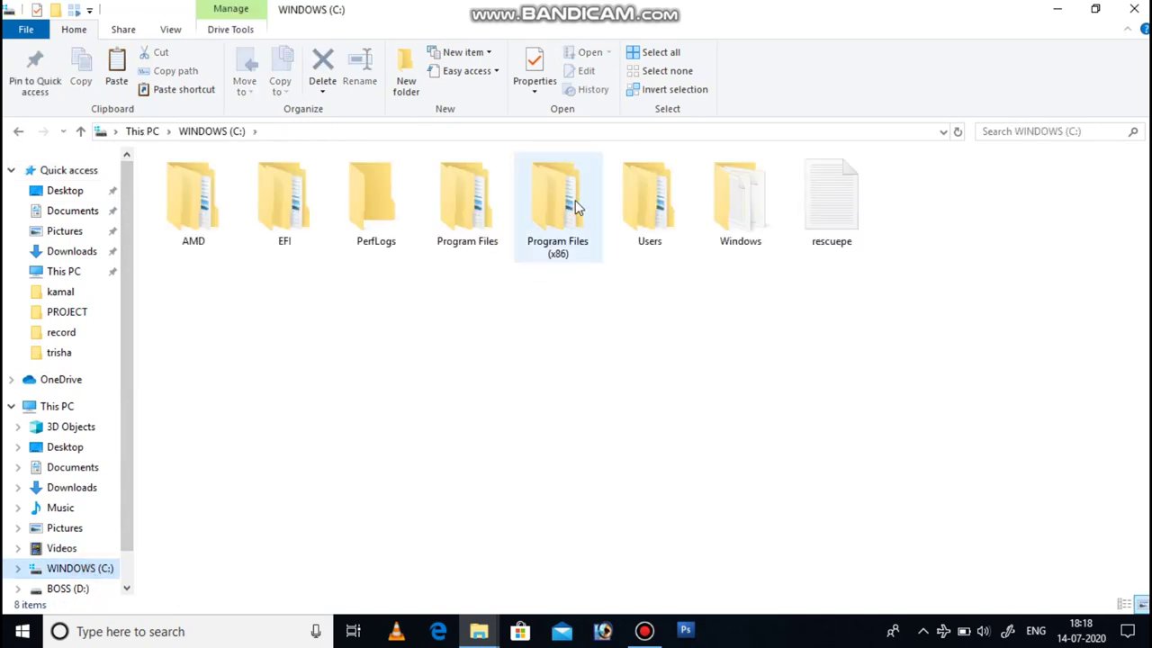
Open Program Files (x86) > Adobe > Photoshop 7.0 > Plug-Ins
{"action": "left_click", "coordinate": [563, 209]}
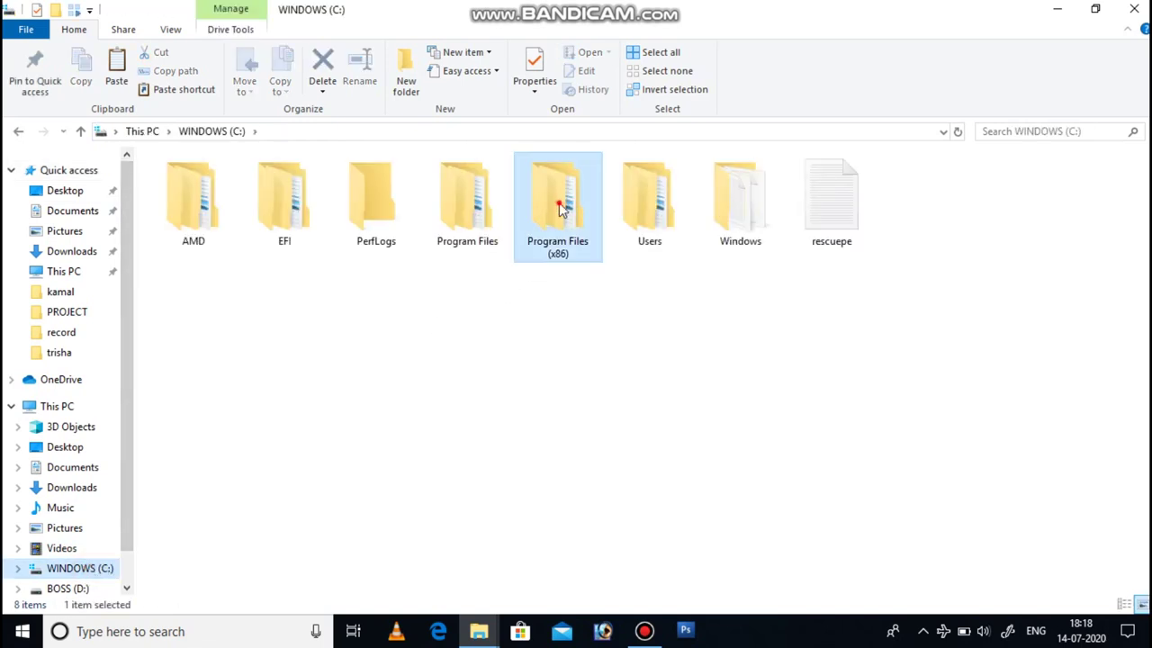
{"action": "double_click", "coordinate": [558, 209]}
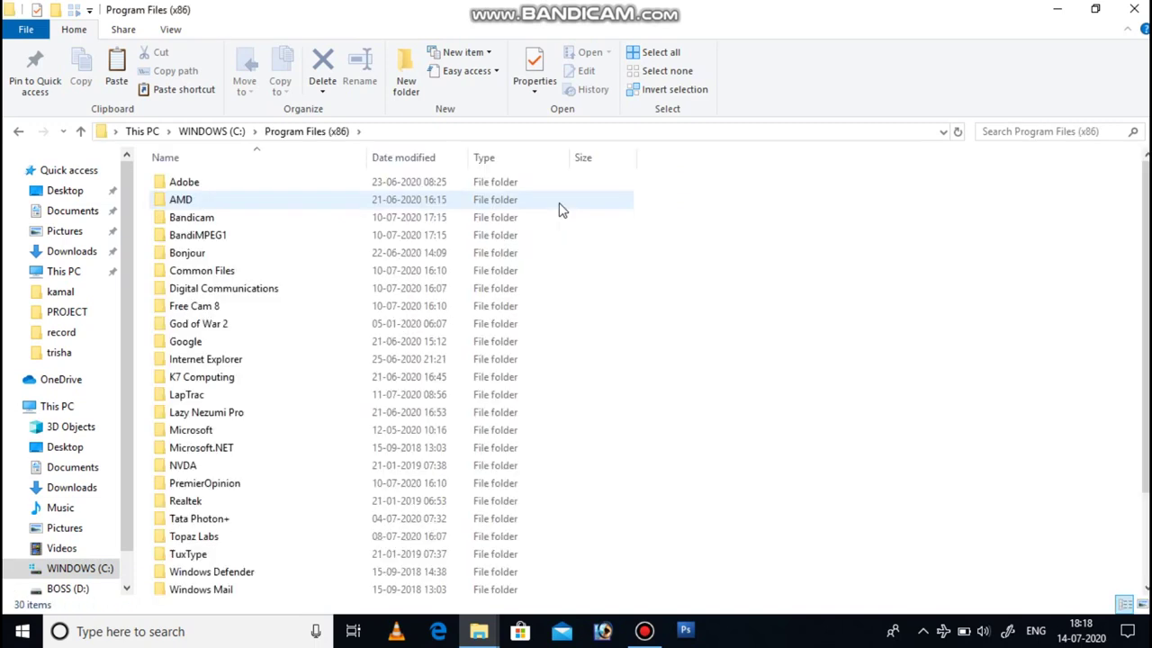
{"action": "left_click", "coordinate": [192, 189]}
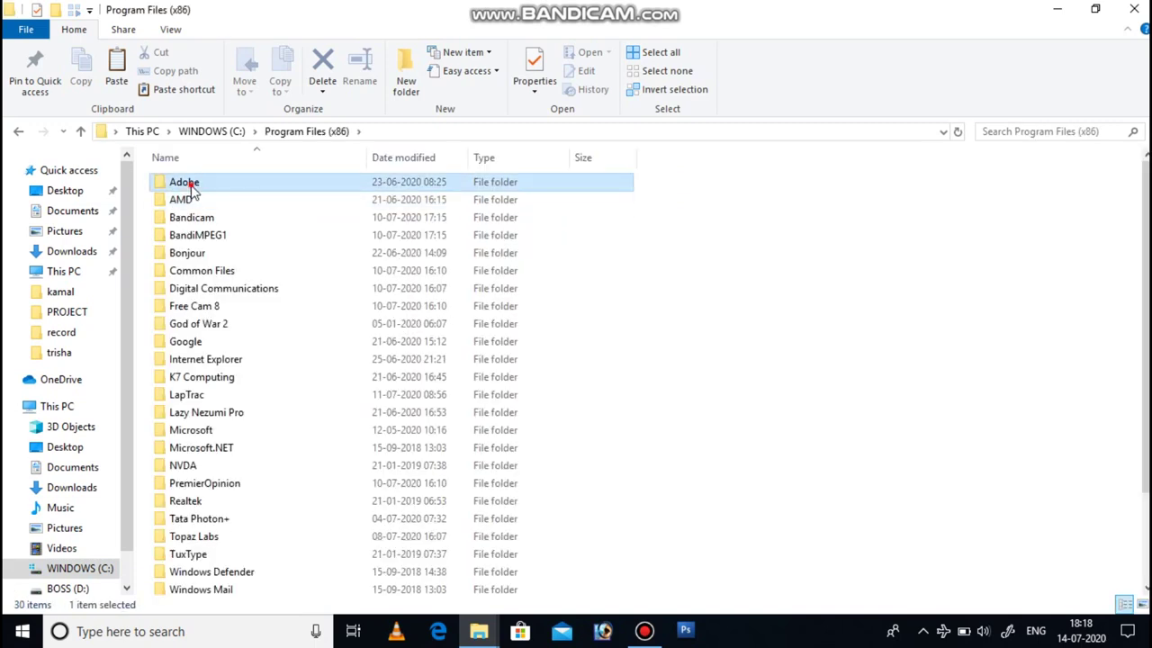
{"action": "double_click", "coordinate": [189, 185]}
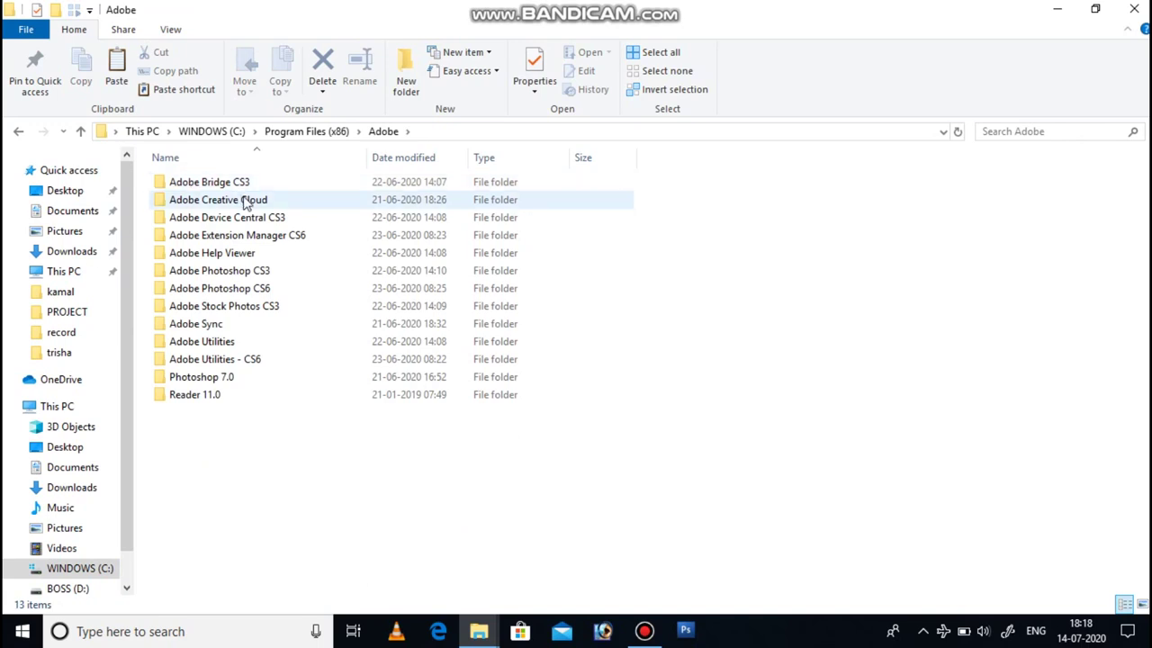
{"action": "left_click", "coordinate": [235, 381]}
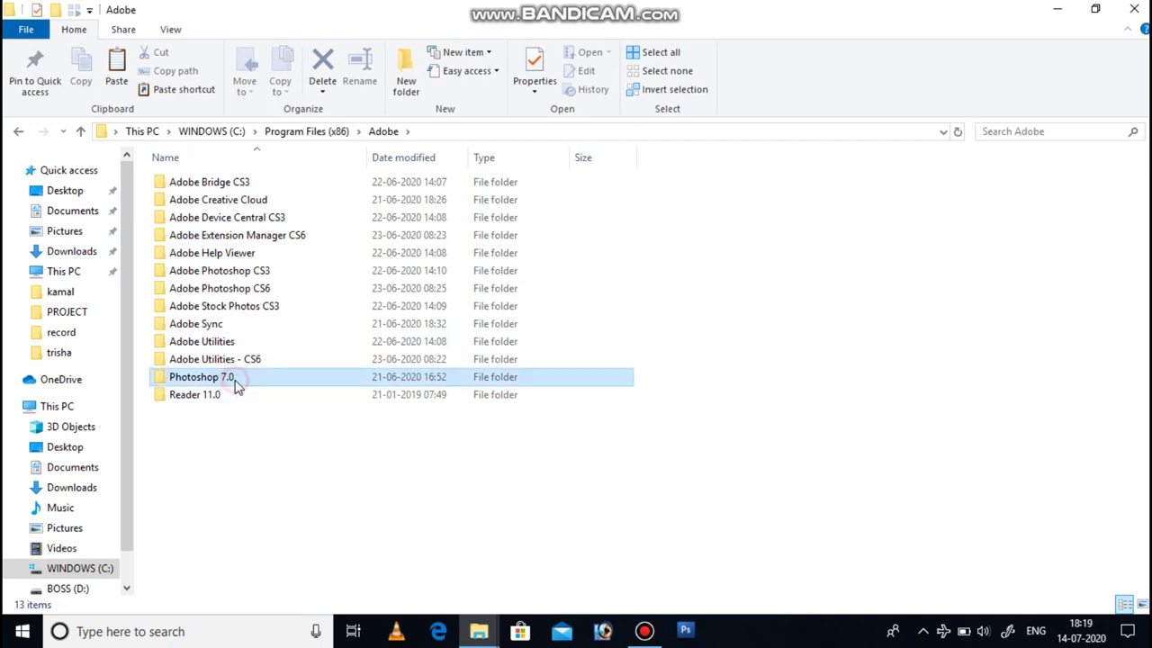
{"action": "double_click", "coordinate": [235, 381]}
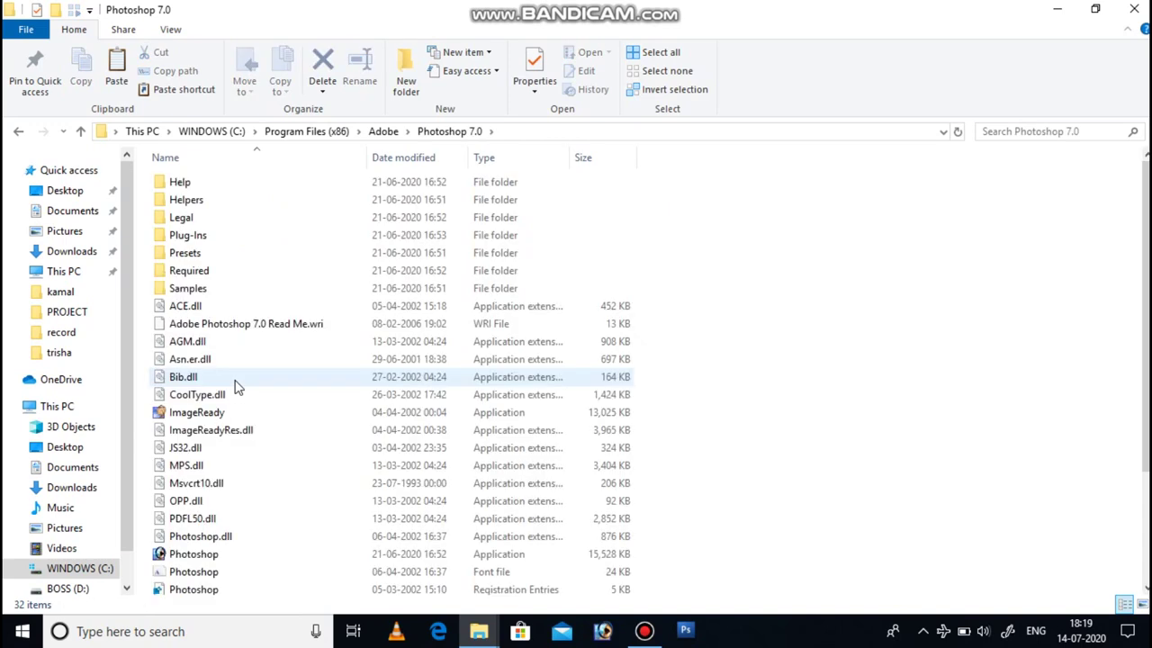
{"action": "double_click", "coordinate": [203, 239]}
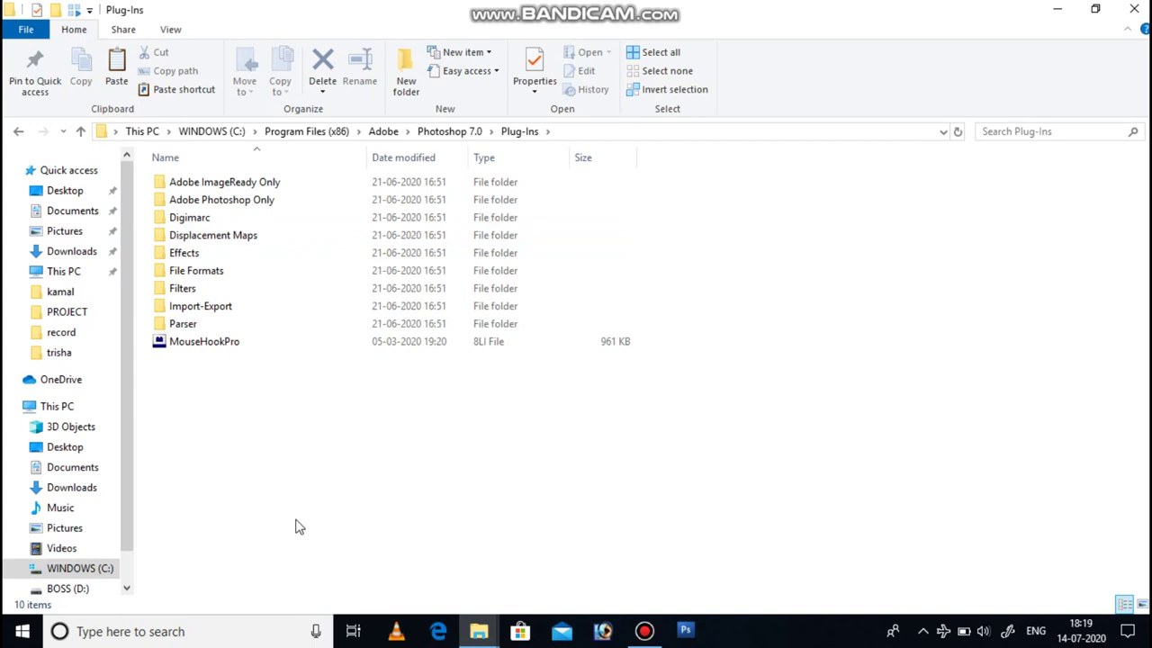
Paste the Greyc files, granting administrator permission for all items
{"action": "right_click", "coordinate": [281, 488]}
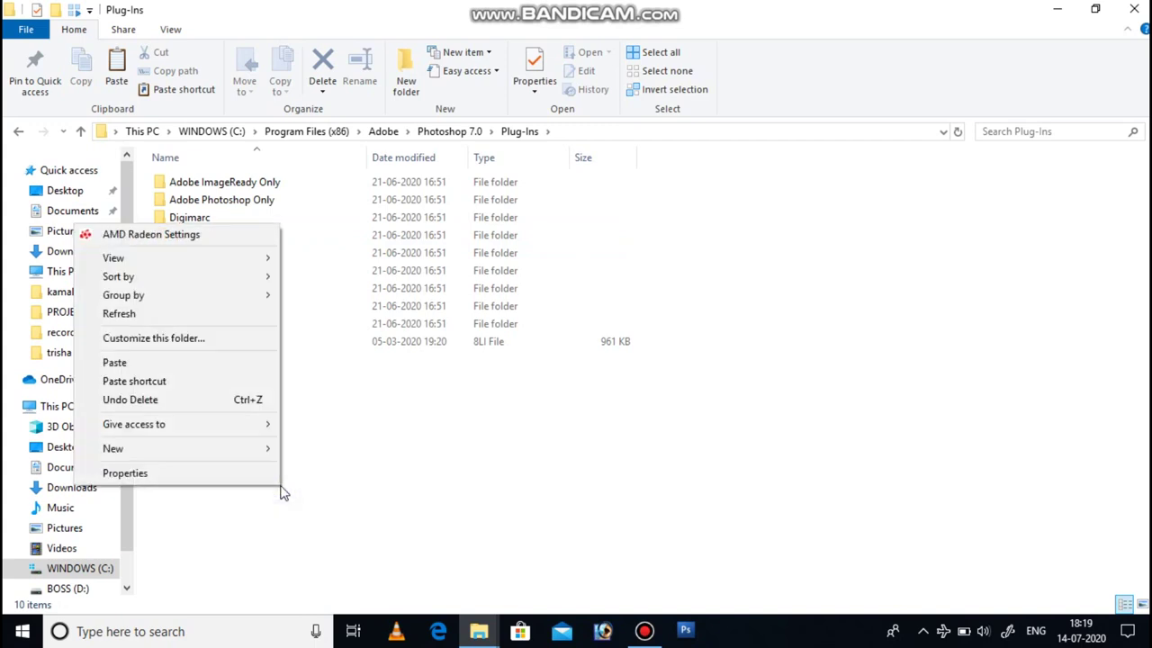
{"action": "left_click", "coordinate": [135, 365]}
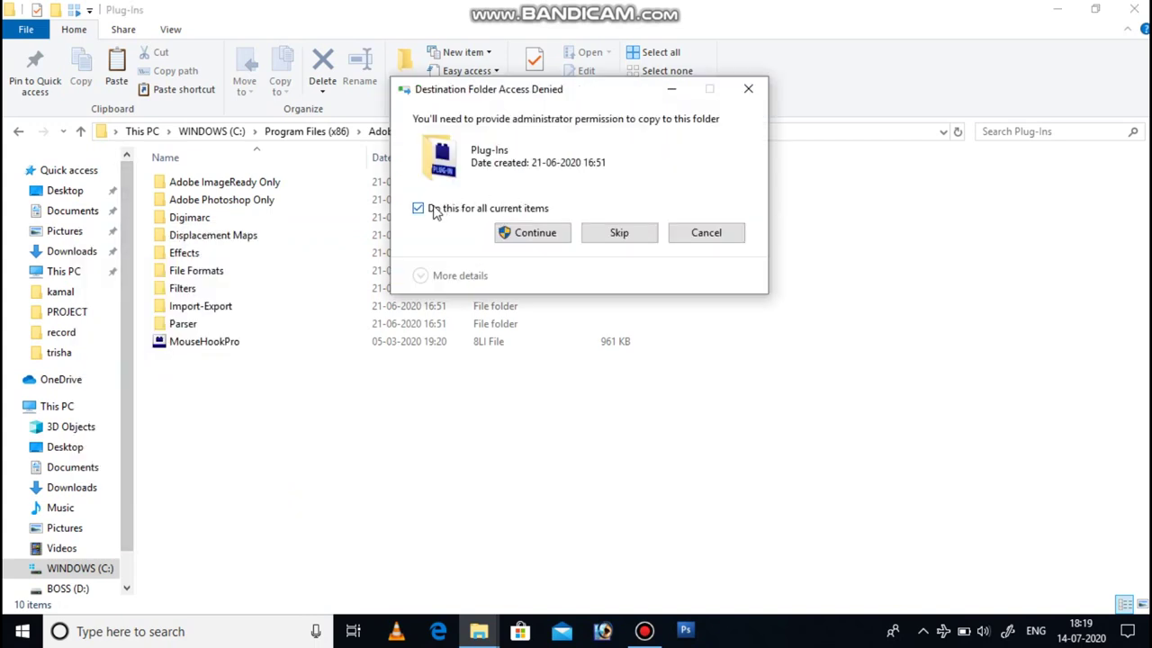
{"action": "left_click", "coordinate": [441, 210]}
{"action": "left_click", "coordinate": [528, 234]}
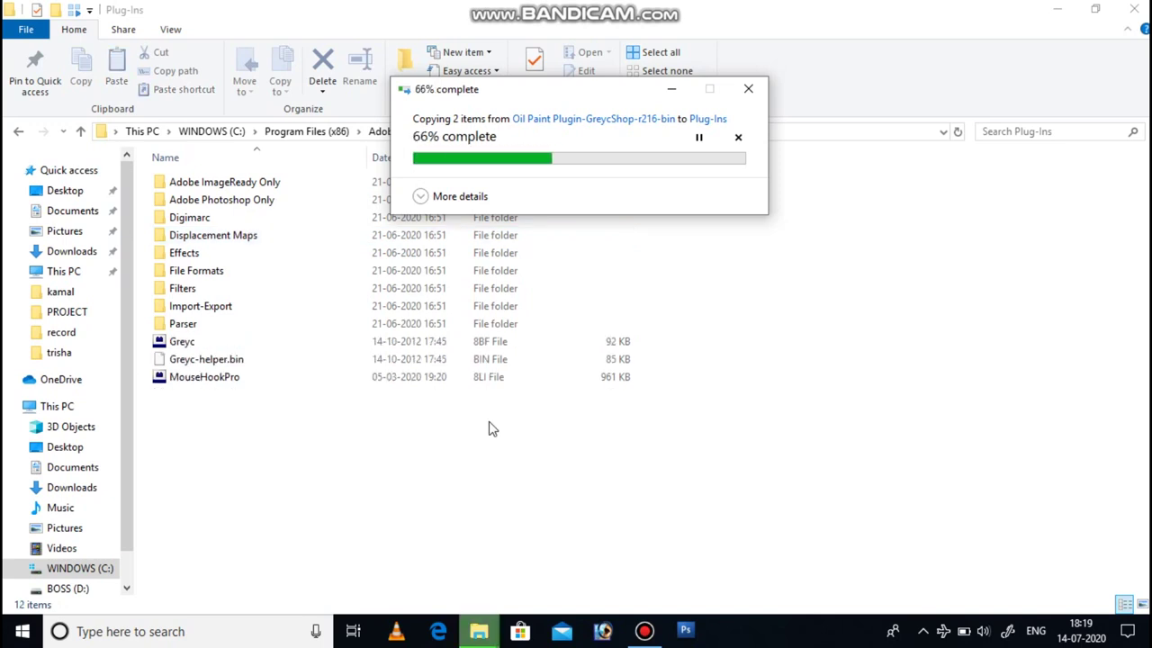
{"action": "left_click", "coordinate": [805, 367]}
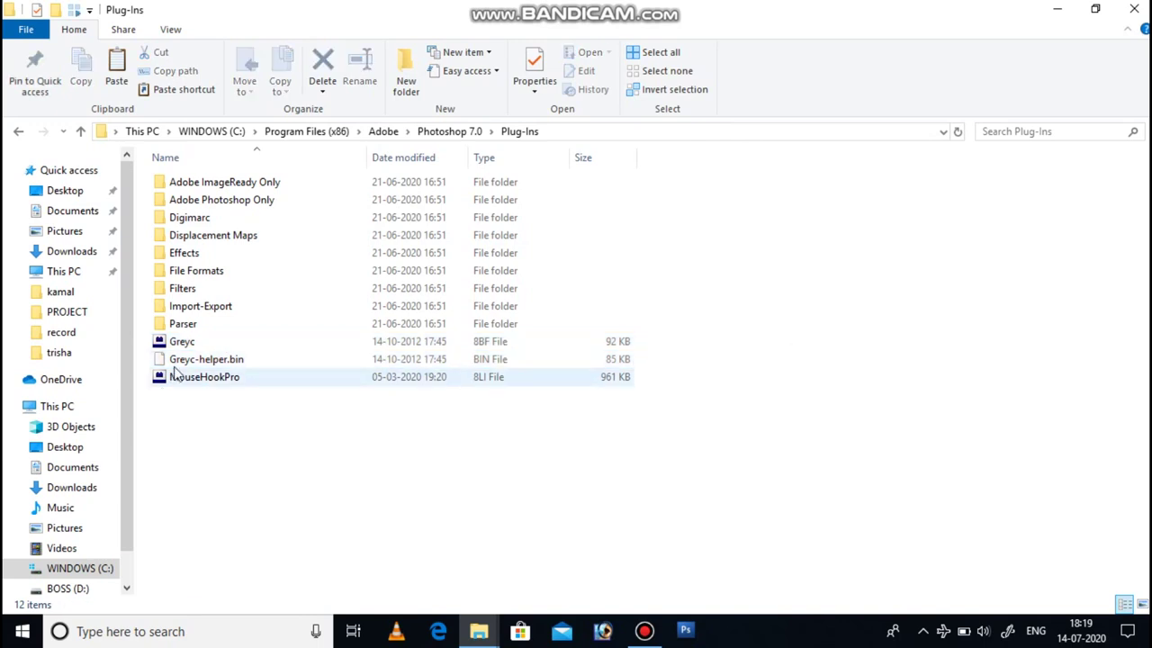
{"action": "left_click", "coordinate": [185, 361]}
Select both Greyc files and move to the Adobe Photoshop CS3 Plug-Ins folder
{"action": "left_click", "coordinate": [185, 340], "text": "ctrl"}
{"action": "left_click", "coordinate": [18, 131]}
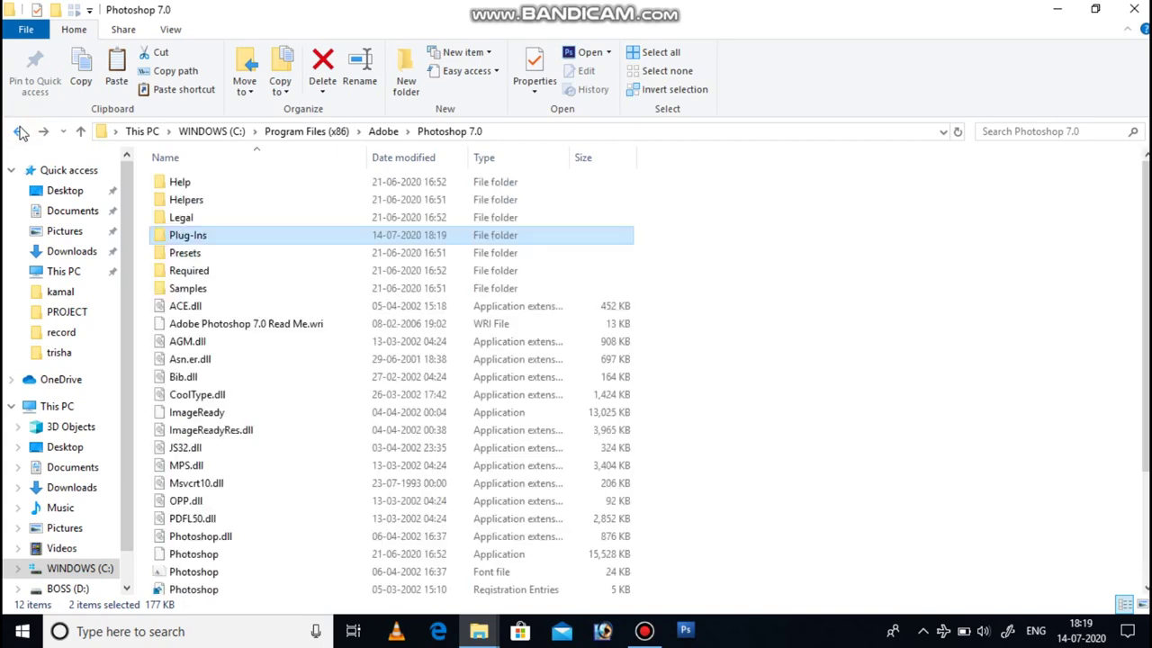
{"action": "left_click", "coordinate": [18, 132]}
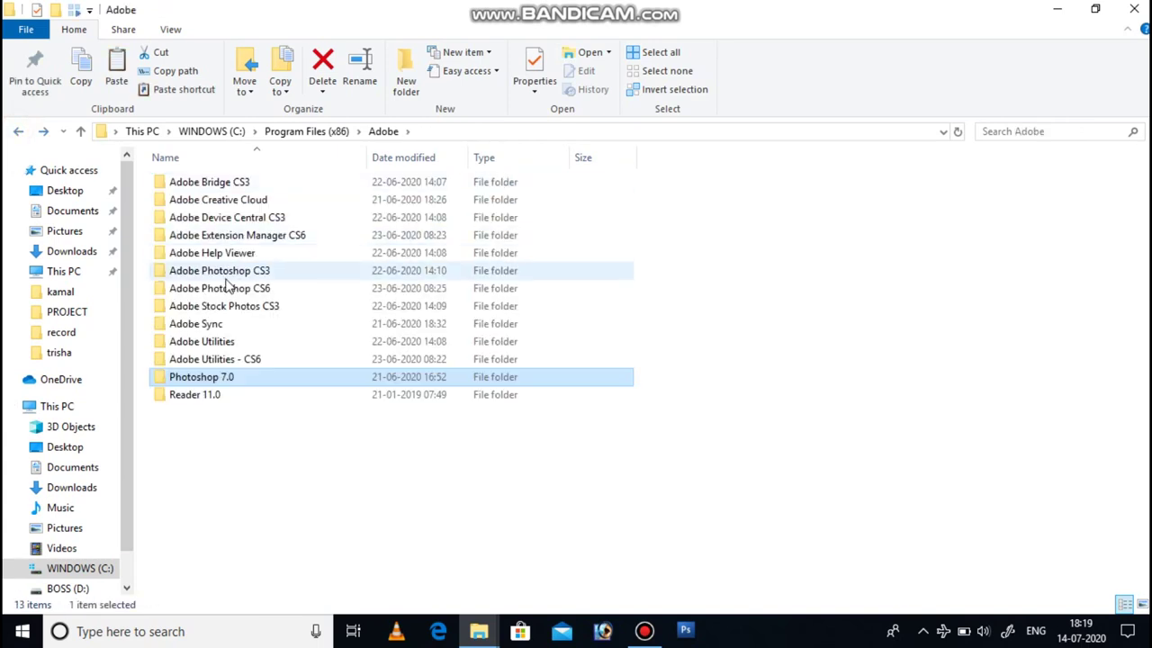
{"action": "left_click", "coordinate": [224, 272]}
{"action": "double_click", "coordinate": [226, 272]}
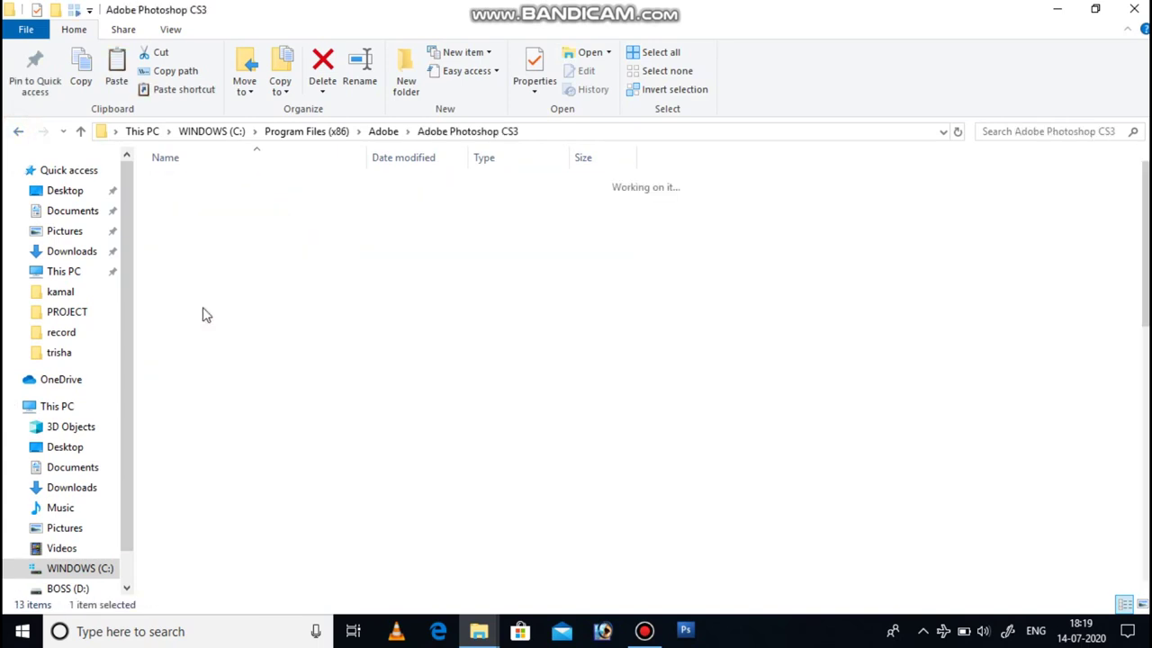
{"action": "double_click", "coordinate": [190, 288]}
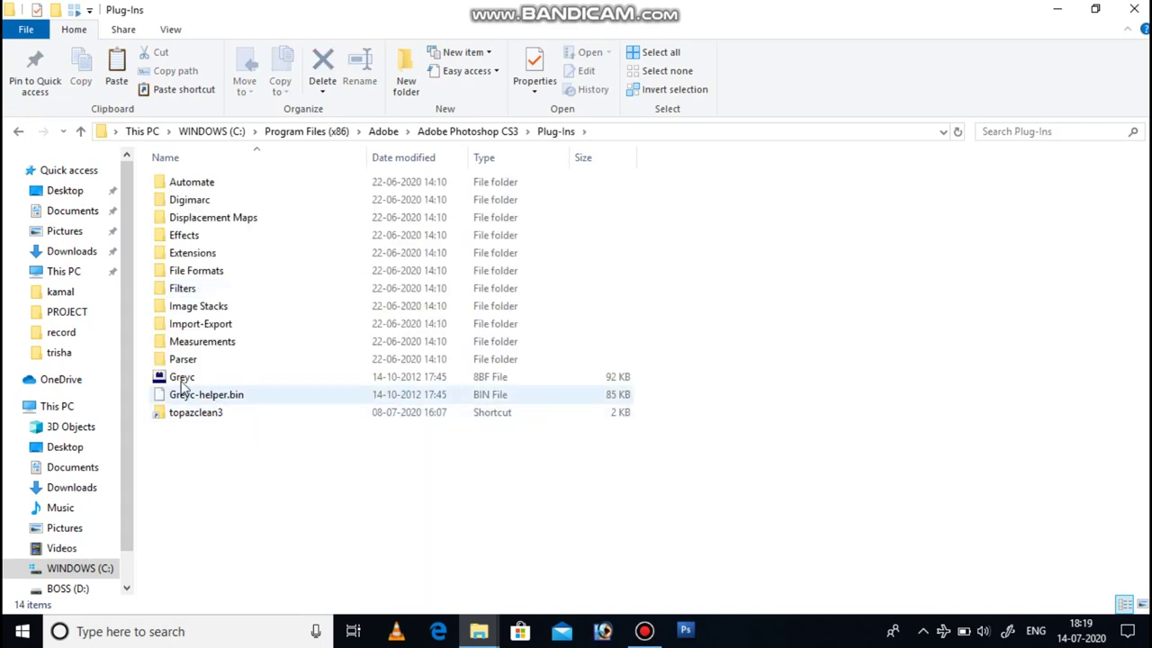
Navigate back to C: and open Program Files > Adobe > Adobe Photoshop CC 2018
{"action": "left_click", "coordinate": [19, 132]}
{"action": "left_click", "coordinate": [19, 132]}
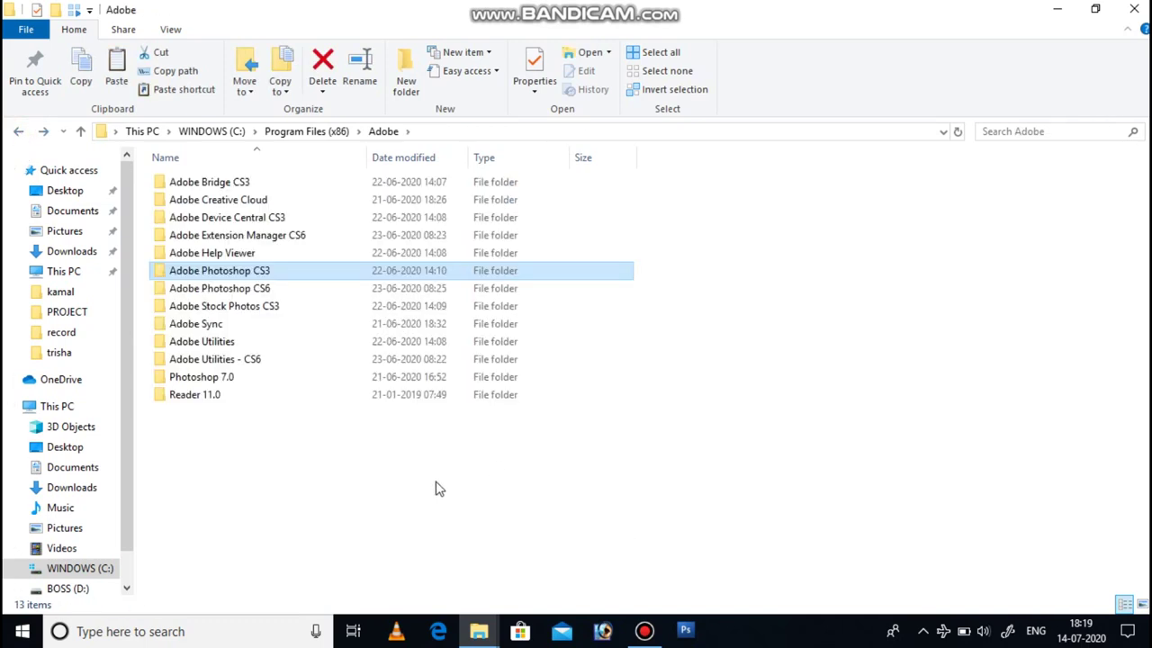
{"action": "left_click", "coordinate": [19, 132]}
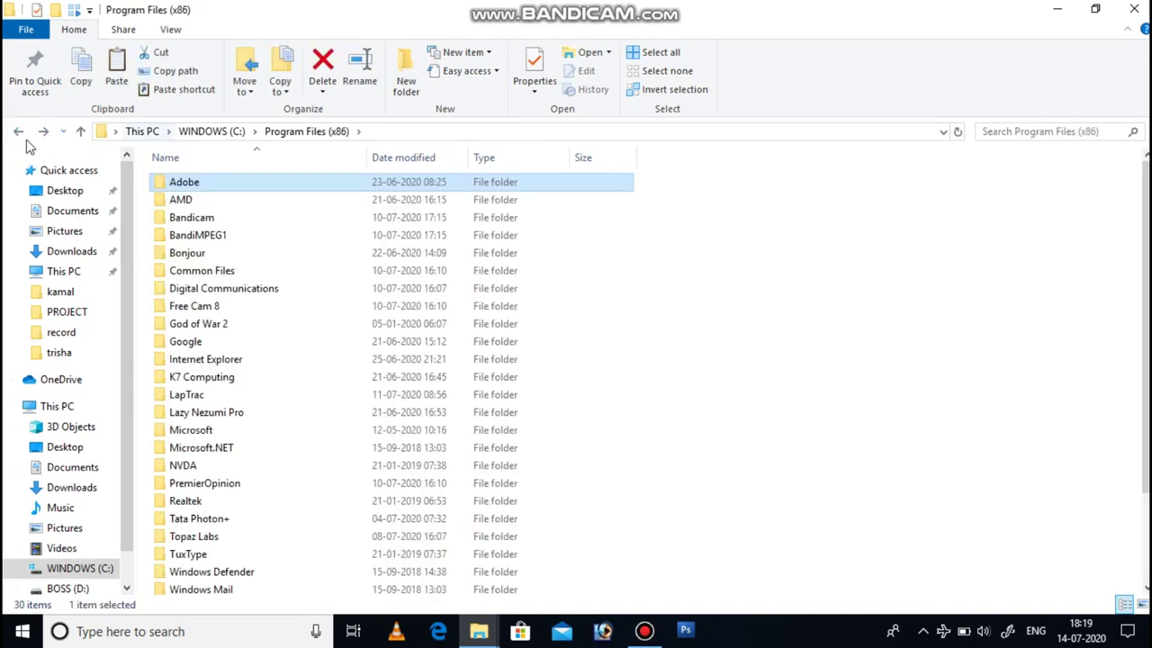
{"action": "left_click", "coordinate": [18, 135]}
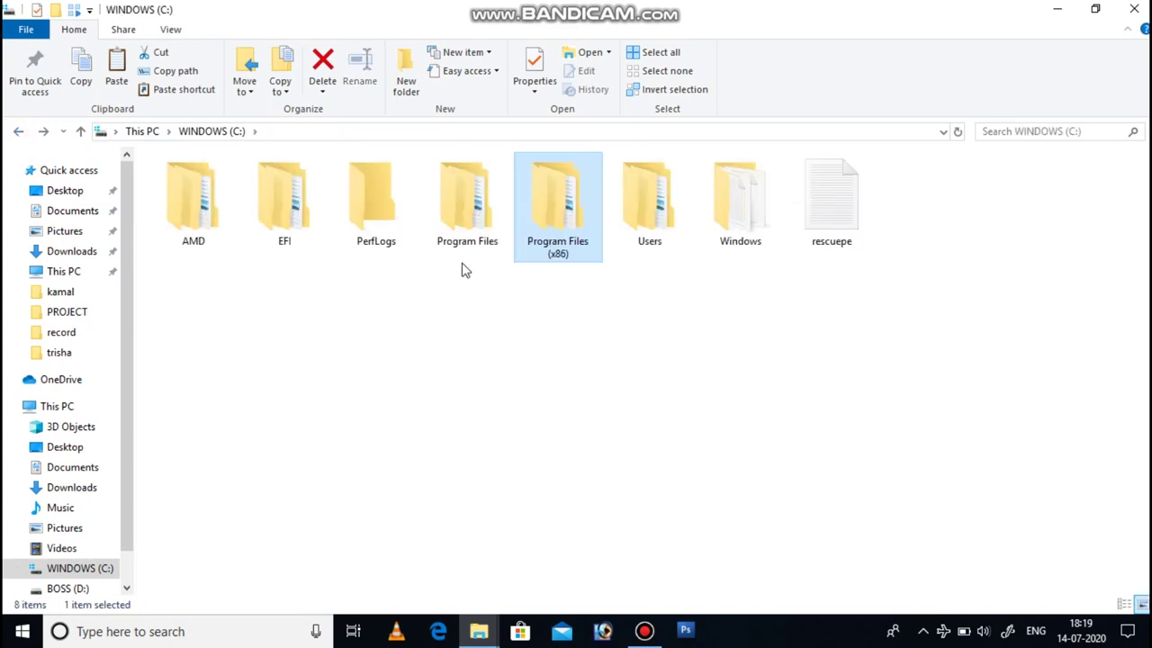
{"action": "left_click", "coordinate": [468, 214]}
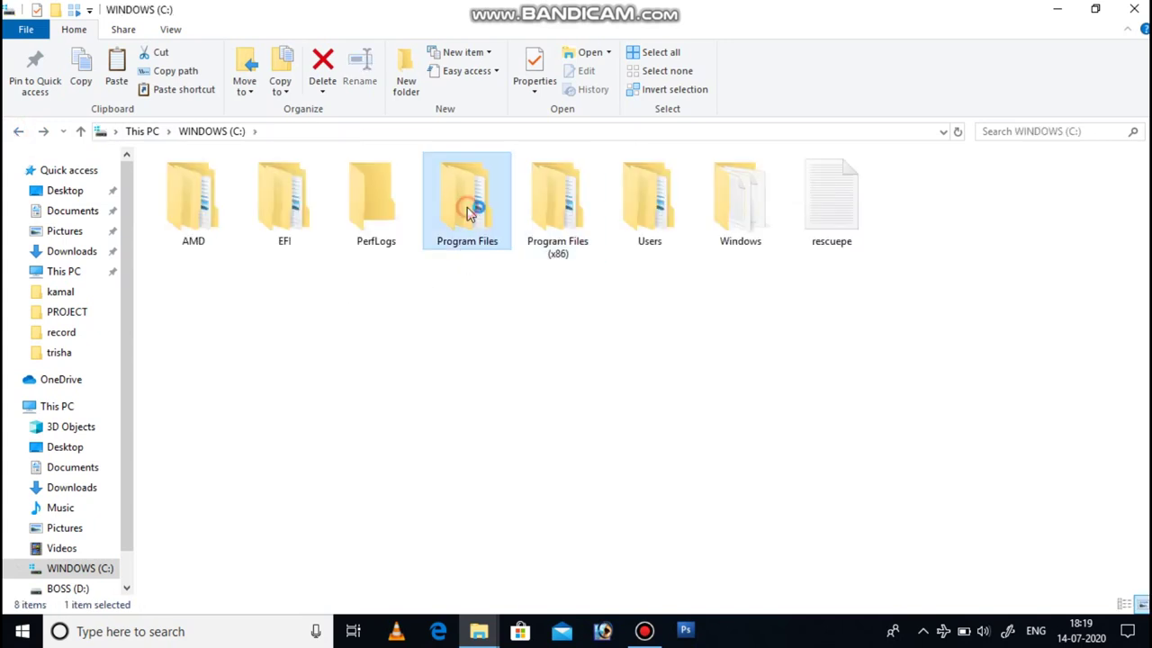
{"action": "double_click", "coordinate": [467, 213]}
{"action": "double_click", "coordinate": [194, 185]}
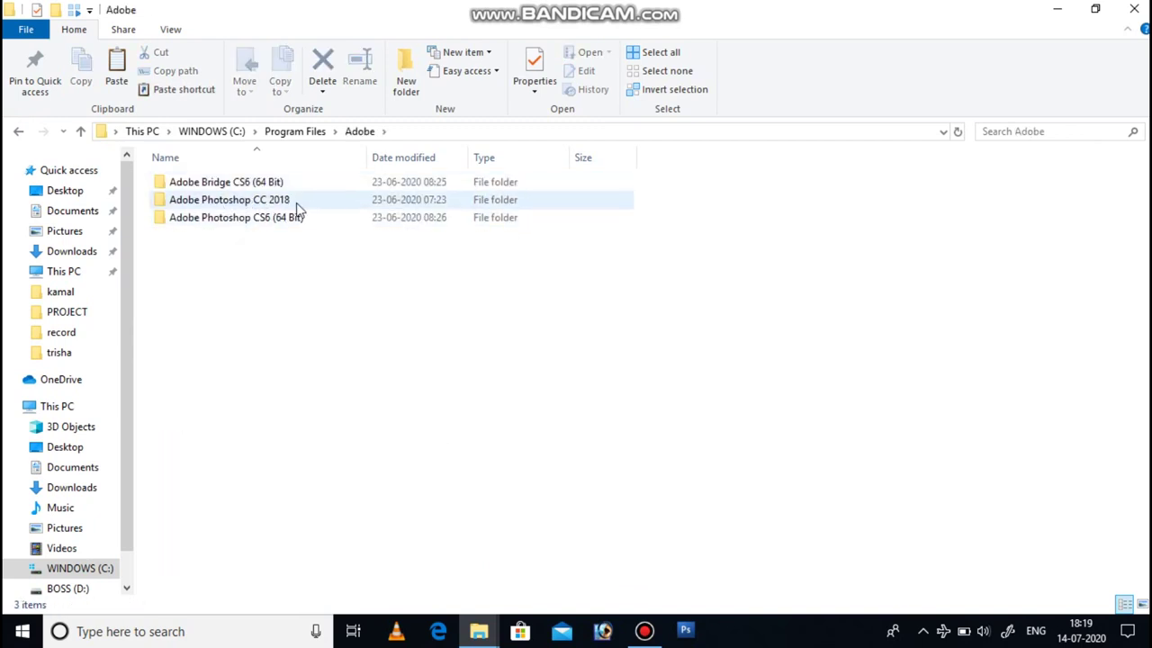
{"action": "left_click", "coordinate": [232, 205]}
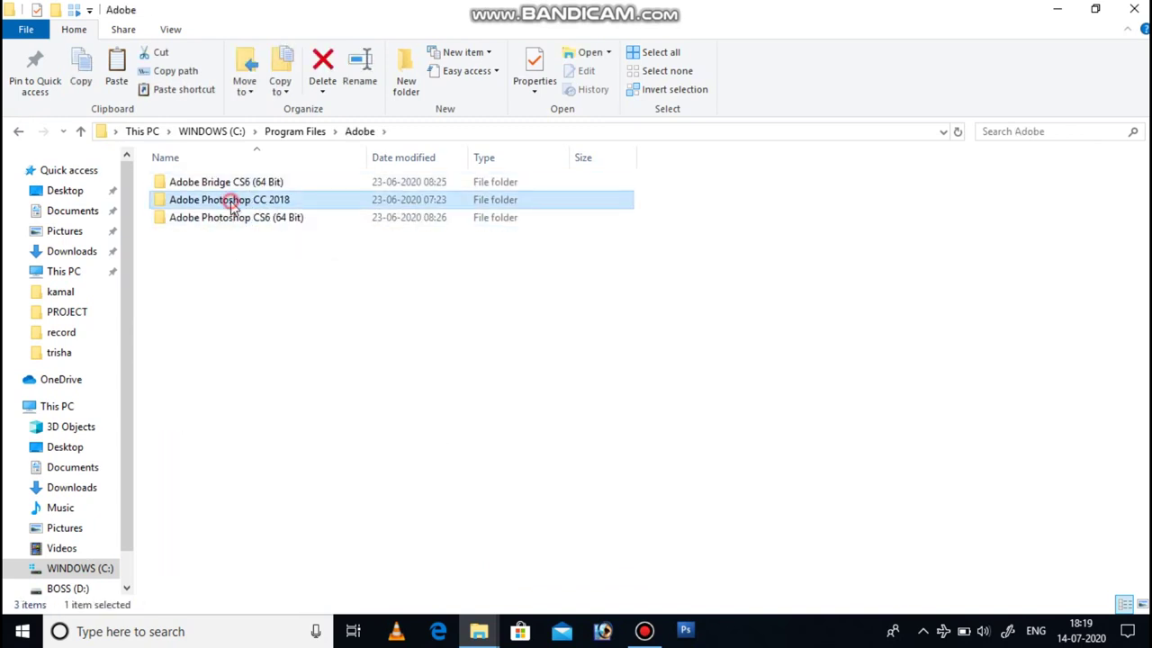
{"action": "double_click", "coordinate": [231, 205]}
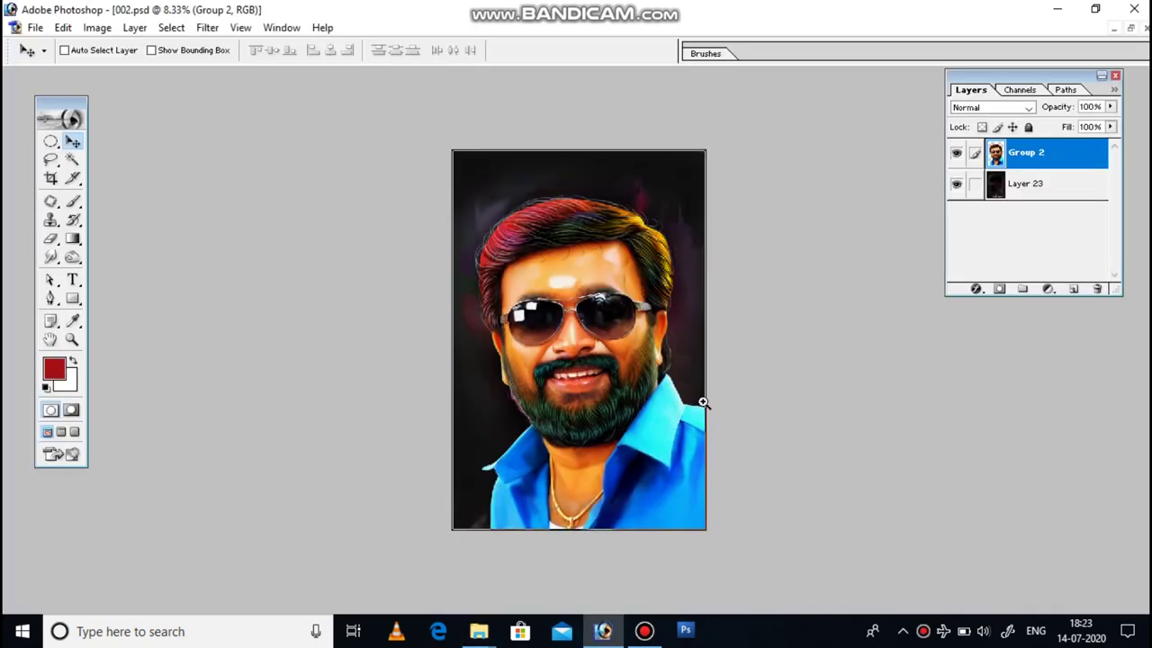
Zoom in on the portrait and duplicate Group 2 as Group 2 copy
{"action": "key", "text": "ctrl+plus"}
{"action": "key", "text": "ctrl+plus"}
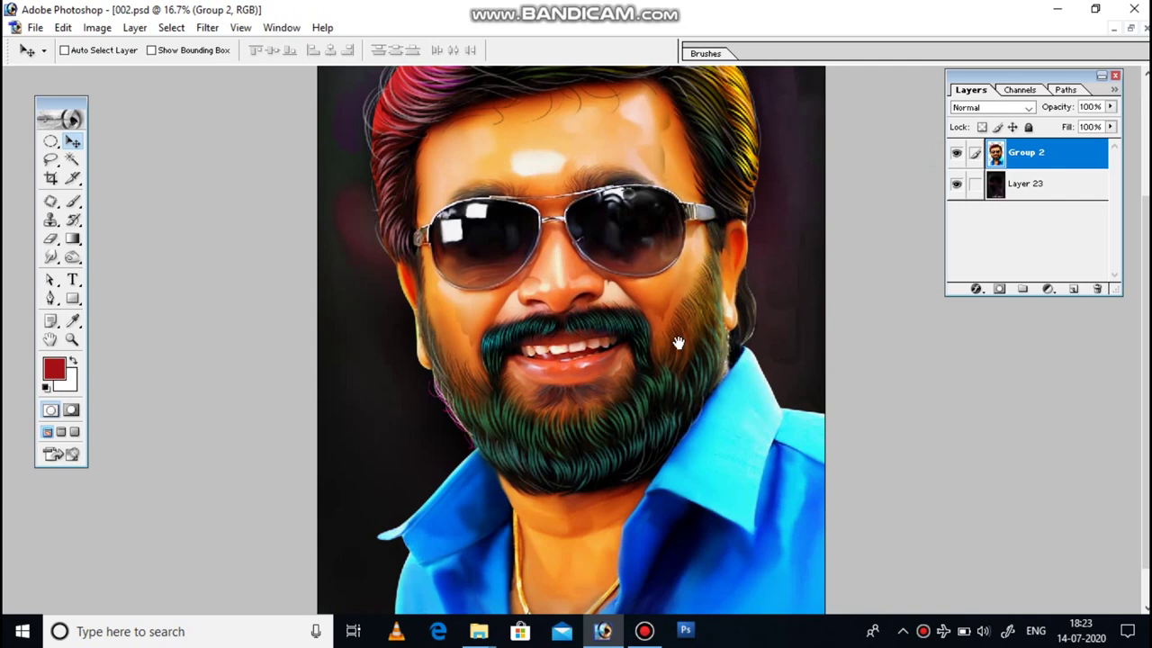
{"action": "scroll", "coordinate": [633, 317], "scroll_direction": "up", "scroll_amount": 2}
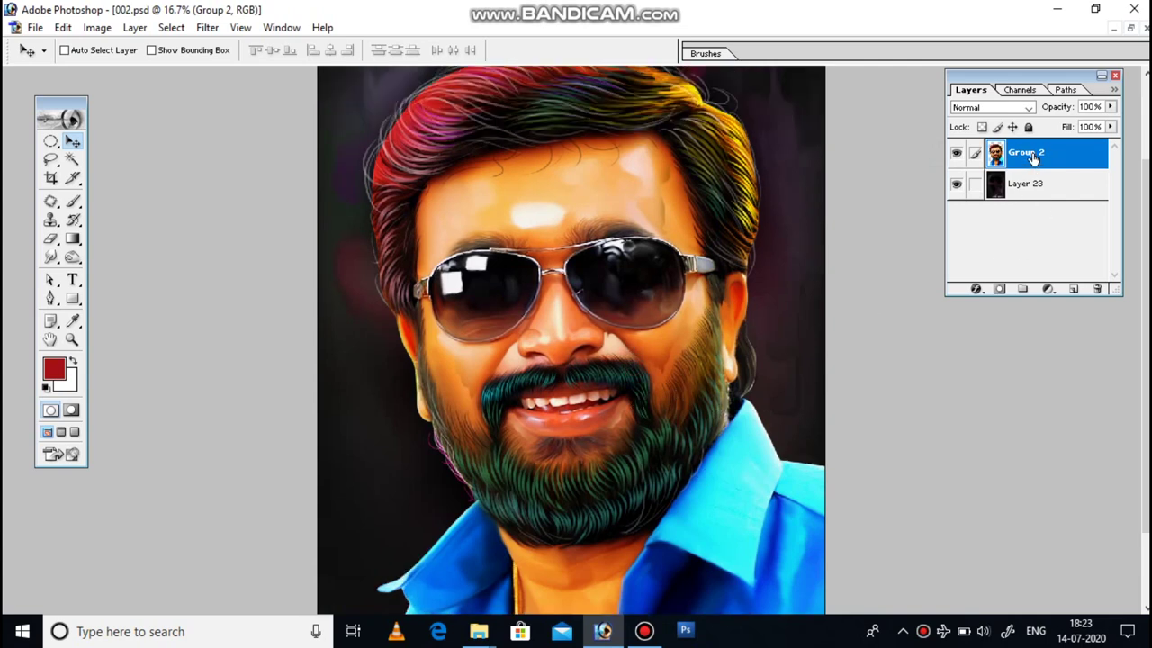
{"action": "left_click_drag", "start_coordinate": [1037, 165], "coordinate": [1073, 289]}
Open the Filter > Noise > GREYCstoration dialog for Group 2 copy
{"action": "left_click", "coordinate": [206, 28]}
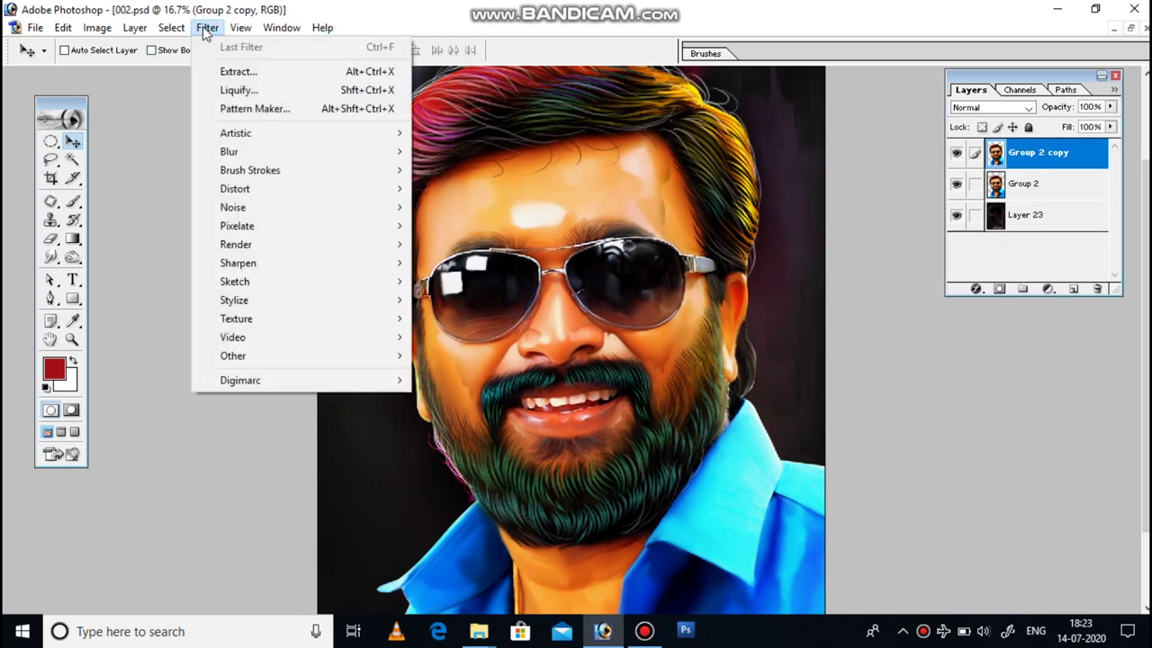
{"action": "mouse_move", "coordinate": [257, 207]}
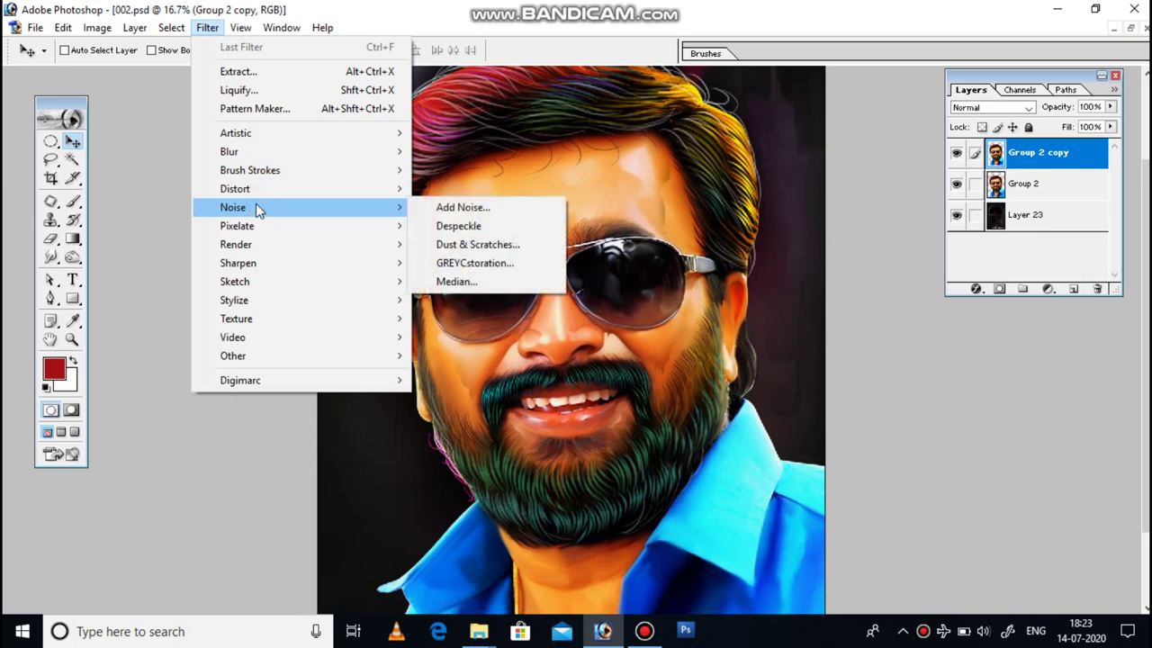
{"action": "left_click", "coordinate": [476, 262]}
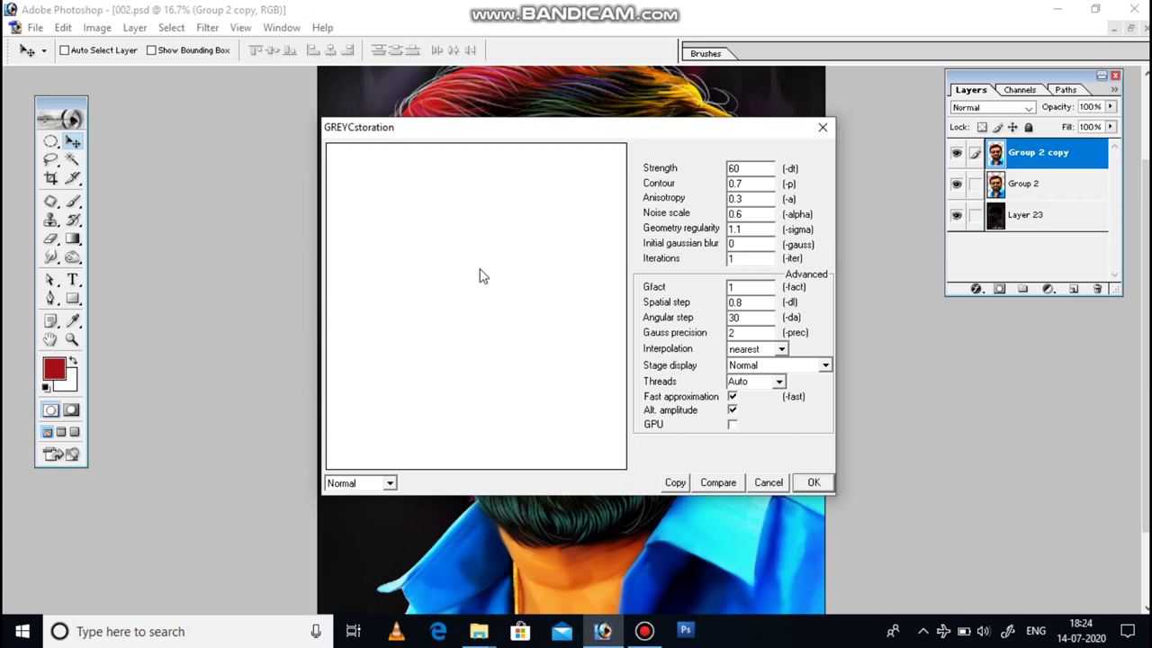
Apply GREYCstoration with Strength 140, Anisotropy 1, Noise scale 2 and Geometry regularity 18
{"action": "double_click", "coordinate": [747, 168]}
{"action": "type", "text": "140"}
{"action": "left_click_drag", "start_coordinate": [755, 199], "coordinate": [693, 201]}
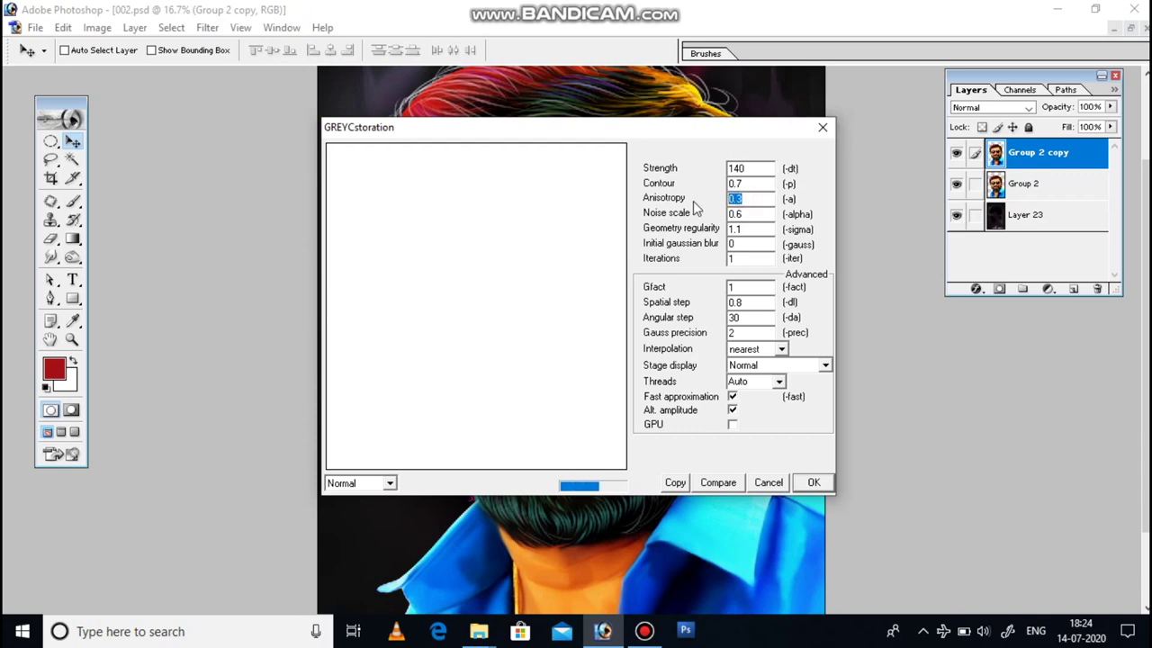
{"action": "type", "text": "1"}
{"action": "left_click_drag", "start_coordinate": [761, 214], "coordinate": [692, 227]}
{"action": "type", "text": "2"}
{"action": "left_click_drag", "start_coordinate": [756, 229], "coordinate": [643, 236]}
{"action": "type", "text": "18"}
{"action": "left_click", "coordinate": [814, 483]}
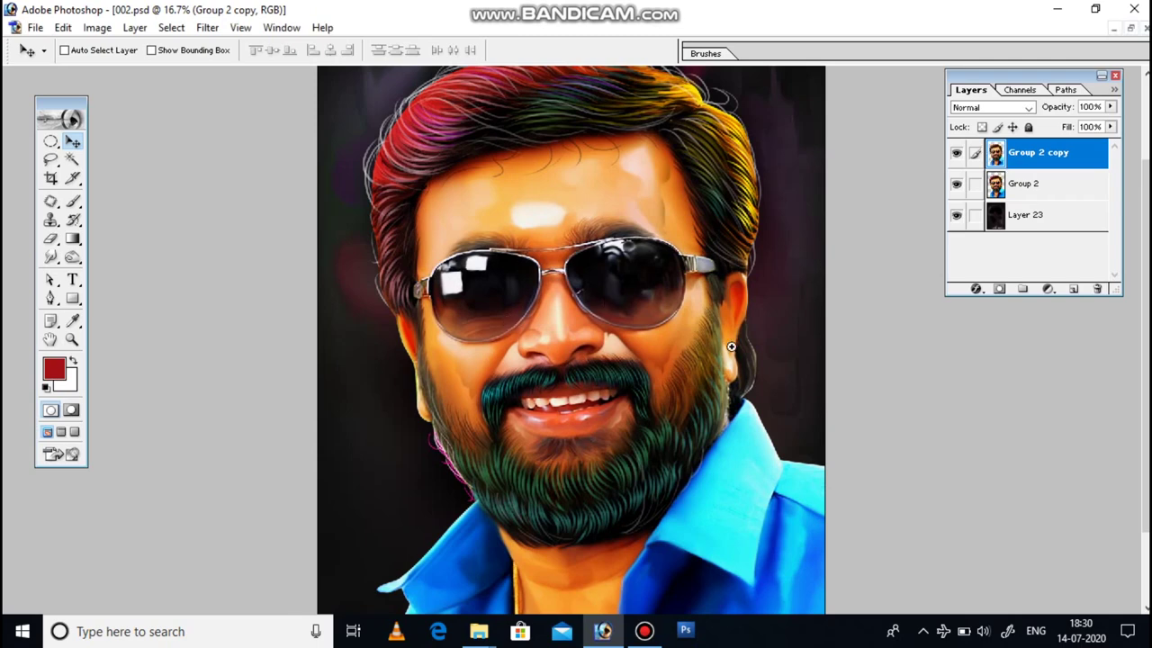
Zoom in to inspect the GREYCstoration smoothing on the Group 2 copy portrait
{"action": "left_click", "coordinate": [698, 333], "text": "ctrl"}
Zoom in on the face and pan across the hair, glasses, mustache and beard
{"action": "left_click", "coordinate": [726, 333], "text": "ctrl"}
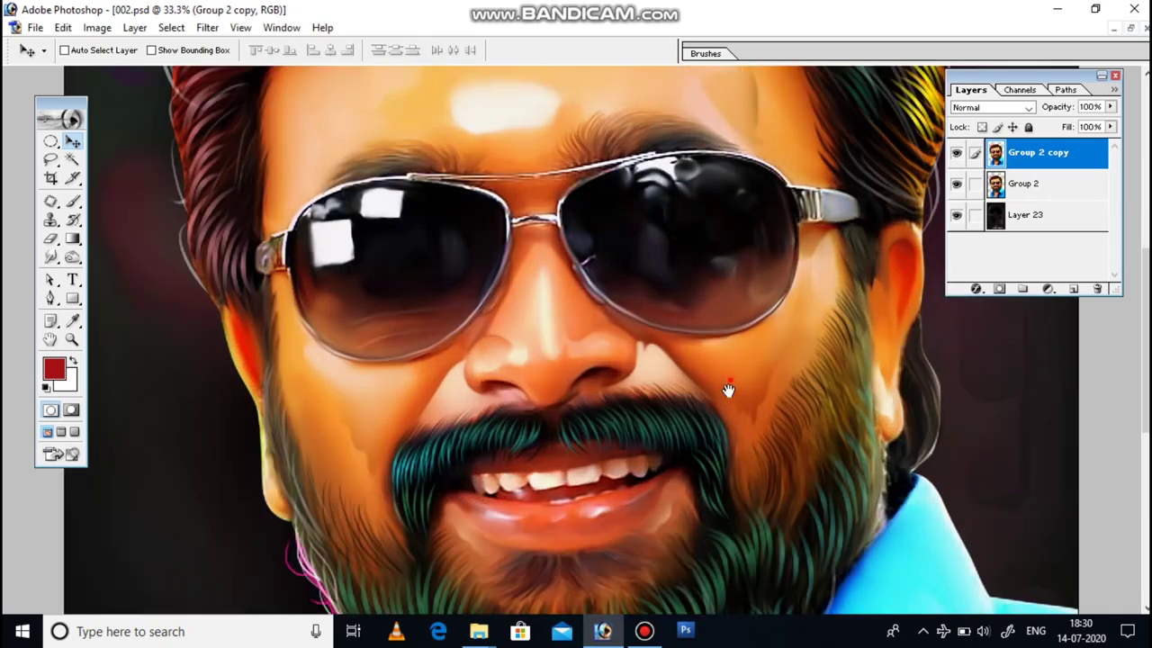
{"action": "left_click_drag", "start_coordinate": [733, 381], "coordinate": [729, 540]}
{"action": "left_click_drag", "start_coordinate": [372, 180], "coordinate": [810, 540]}
{"action": "left_click_drag", "start_coordinate": [746, 481], "coordinate": [804, 378]}
{"action": "left_click_drag", "start_coordinate": [582, 444], "coordinate": [876, 286]}
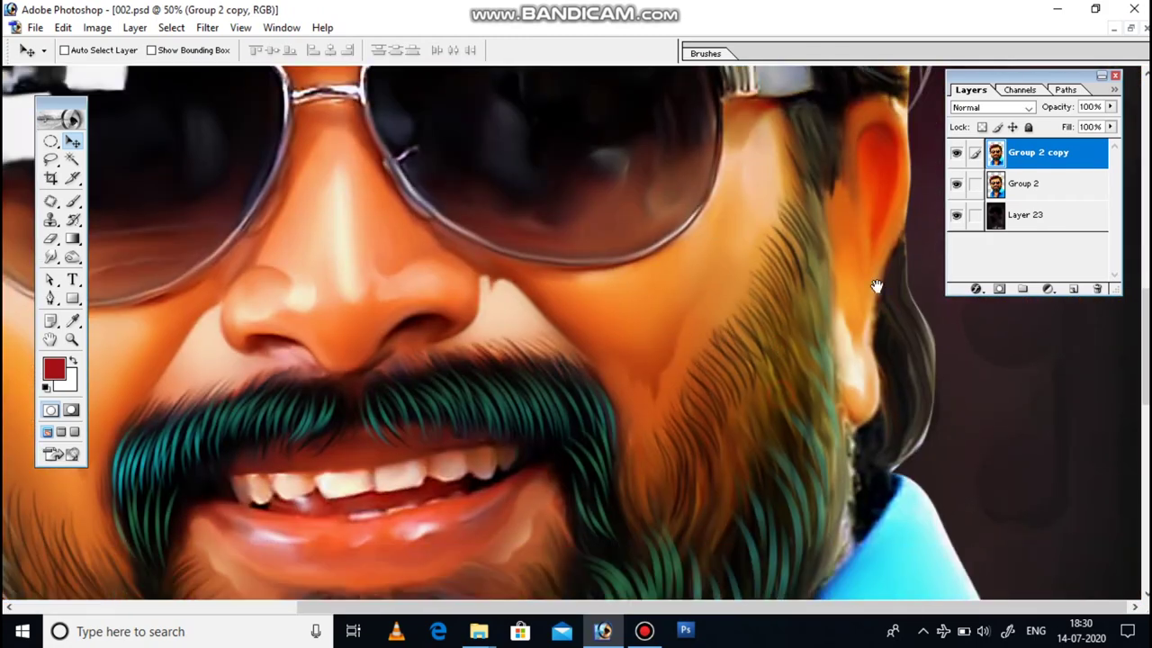
Hide the Group 2 copy layer to compare with the original, then show it again
{"action": "left_click", "coordinate": [956, 153]}
{"action": "scroll", "coordinate": [758, 336], "scroll_direction": "down", "scroll_amount": 5}
{"action": "left_click_drag", "start_coordinate": [745, 330], "coordinate": [745, 503]}
{"action": "scroll", "coordinate": [746, 503], "scroll_direction": "up", "scroll_amount": 10}
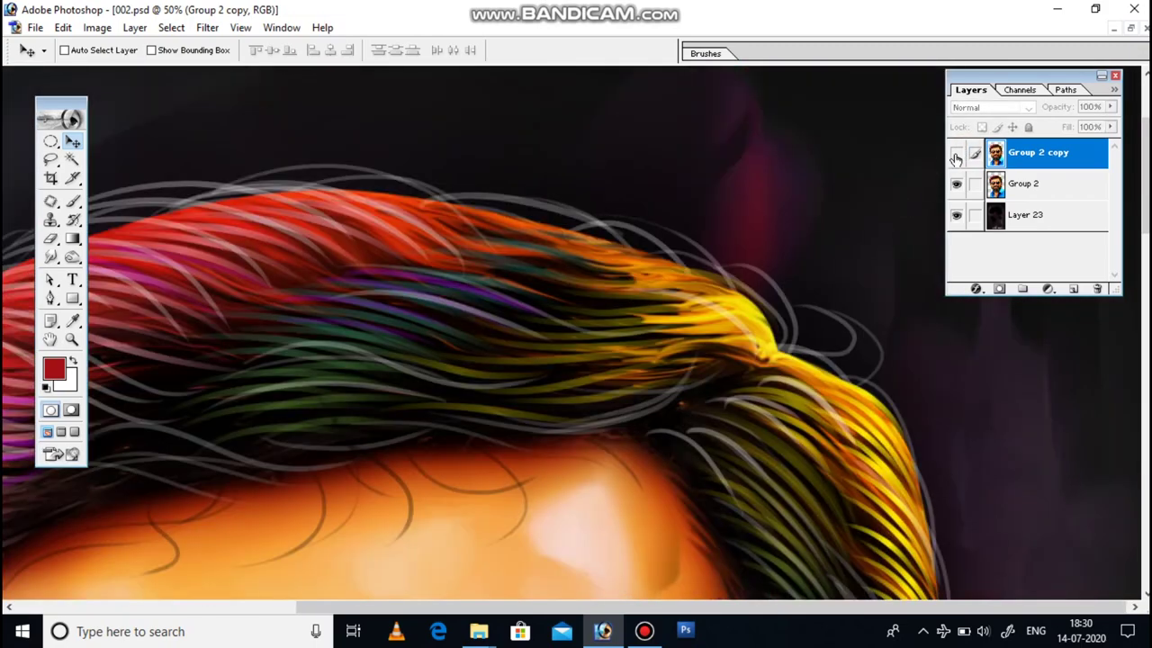
{"action": "left_click", "coordinate": [956, 155]}
Zoom back out on the portrait and minimize Photoshop to reveal the oil folder
{"action": "key", "text": "ctrl+minus"}
{"action": "key", "text": "ctrl+minus"}
{"action": "key", "text": "ctrl+minus"}
{"action": "key", "text": "ctrl+minus"}
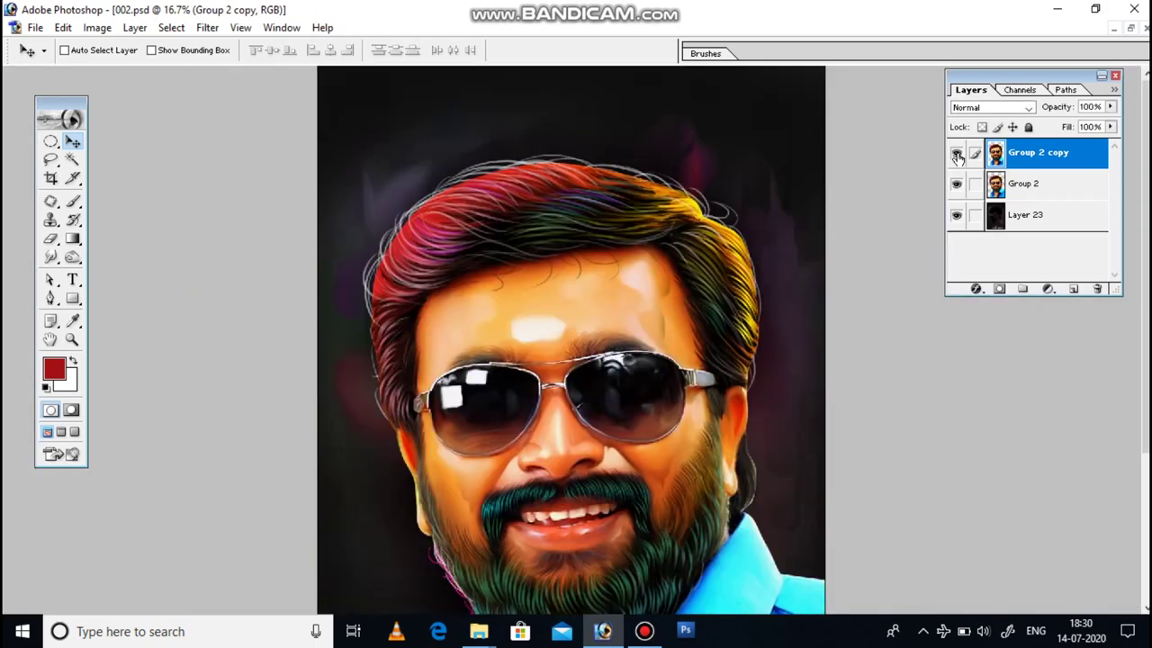
{"action": "key", "text": "ctrl+plus"}
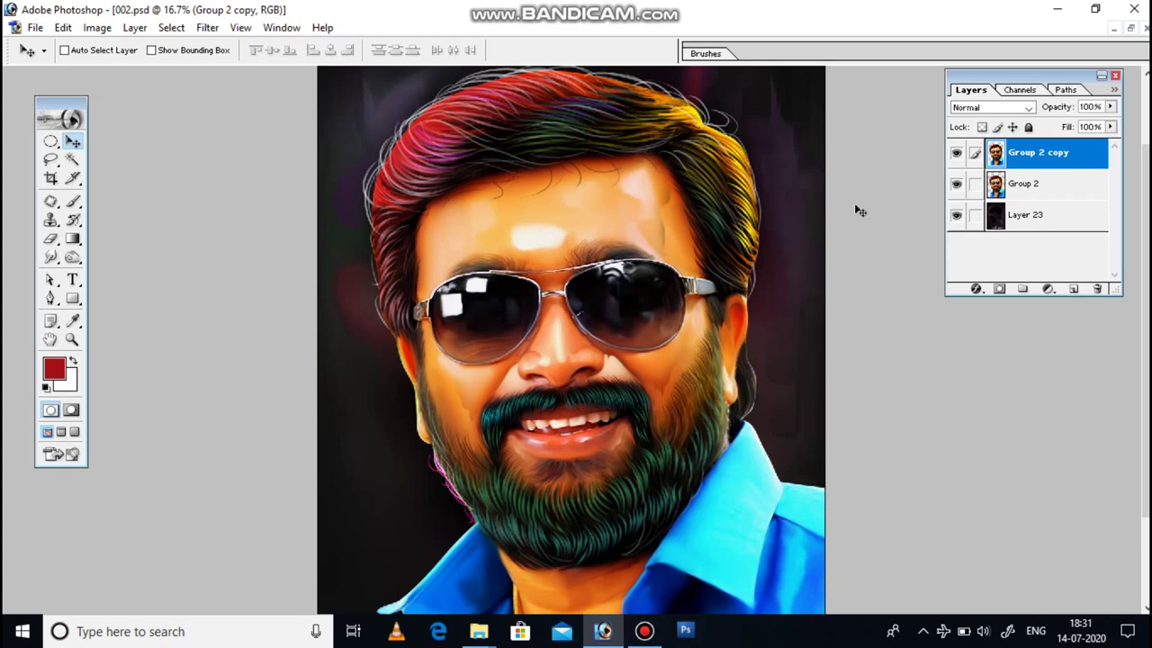
{"action": "left_click", "coordinate": [1058, 11]}
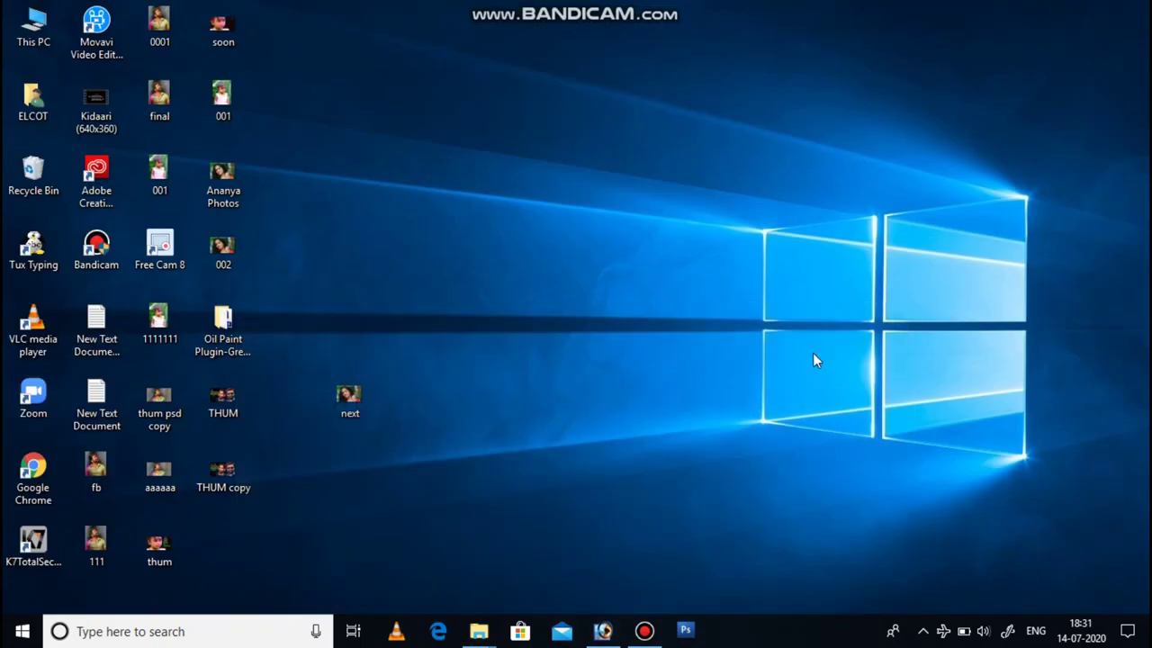
Launch AMD Radeon Settings from the desktop context menu and open Display 1's colour settings
{"action": "right_click", "coordinate": [738, 383]}
{"action": "mouse_move", "coordinate": [660, 439]}
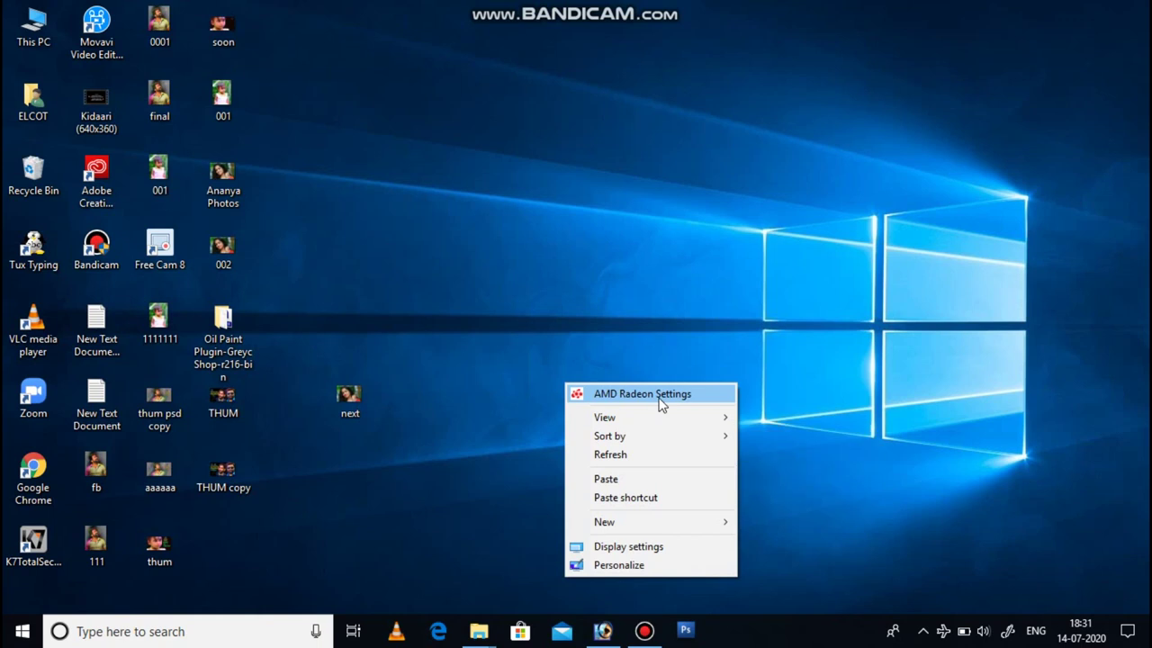
{"action": "left_click", "coordinate": [659, 403]}
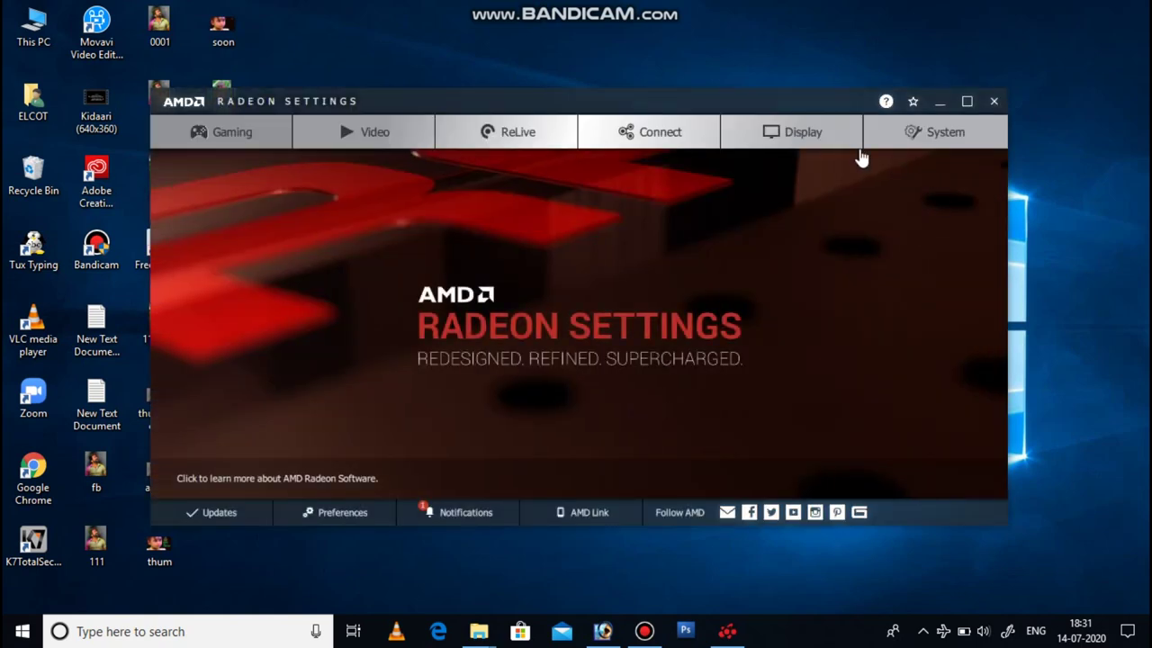
{"action": "left_click", "coordinate": [793, 133]}
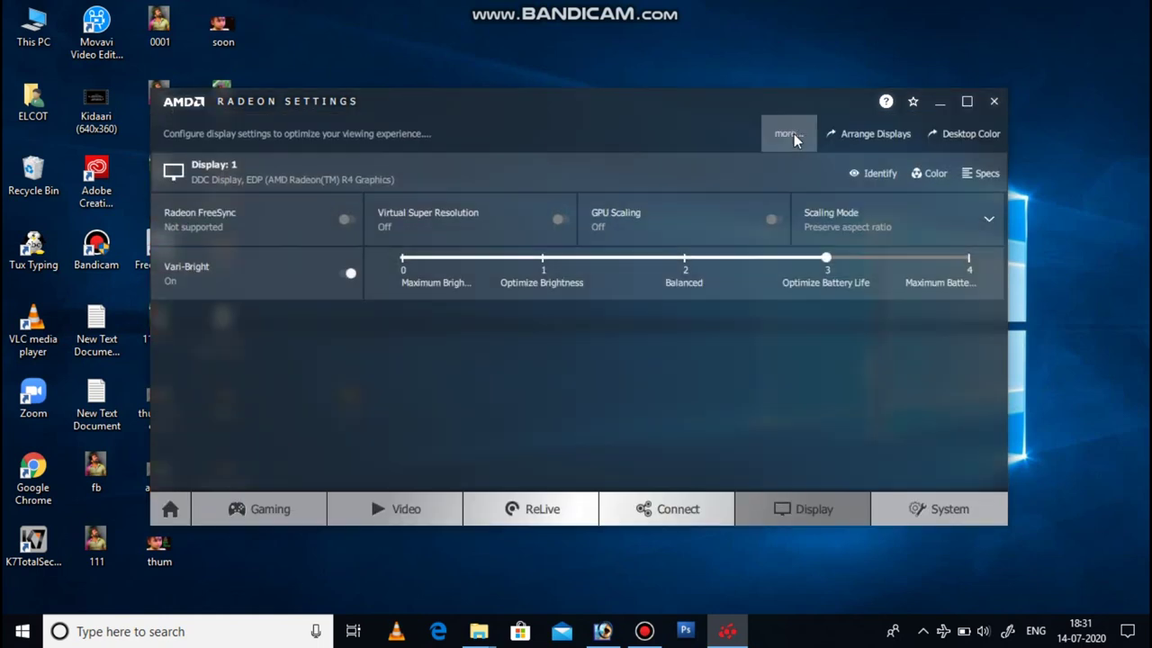
{"action": "left_click", "coordinate": [929, 180]}
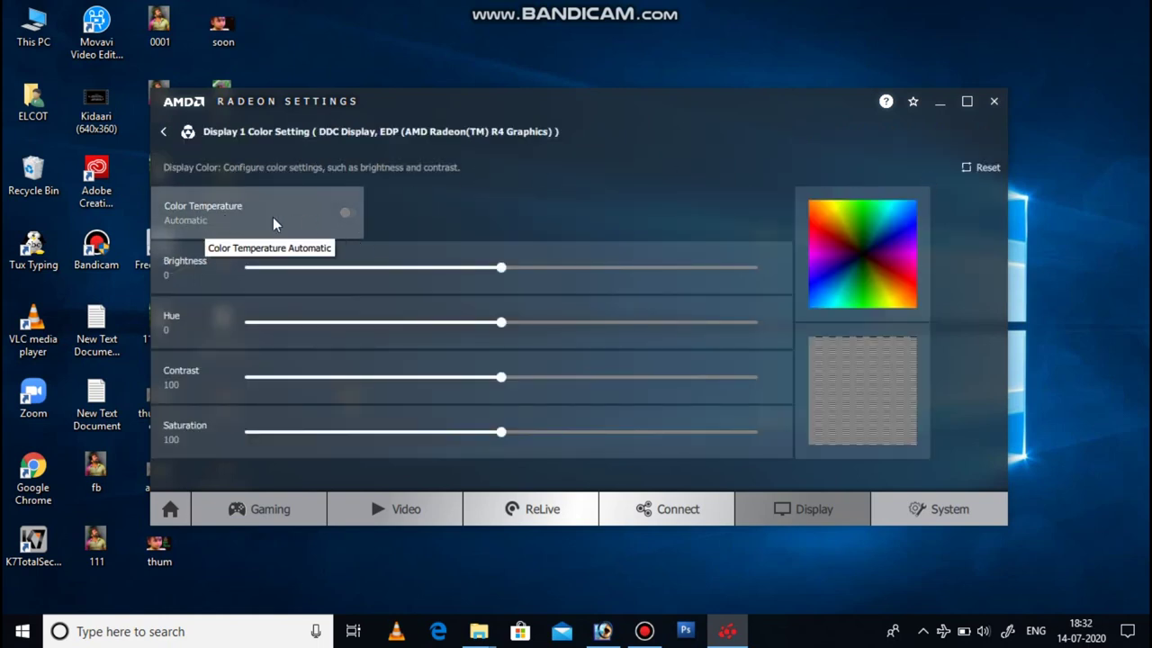
Toggle Display 1 colour temperature between manual 5700K and Automatic, finishing on Automatic
{"action": "left_click", "coordinate": [346, 216]}
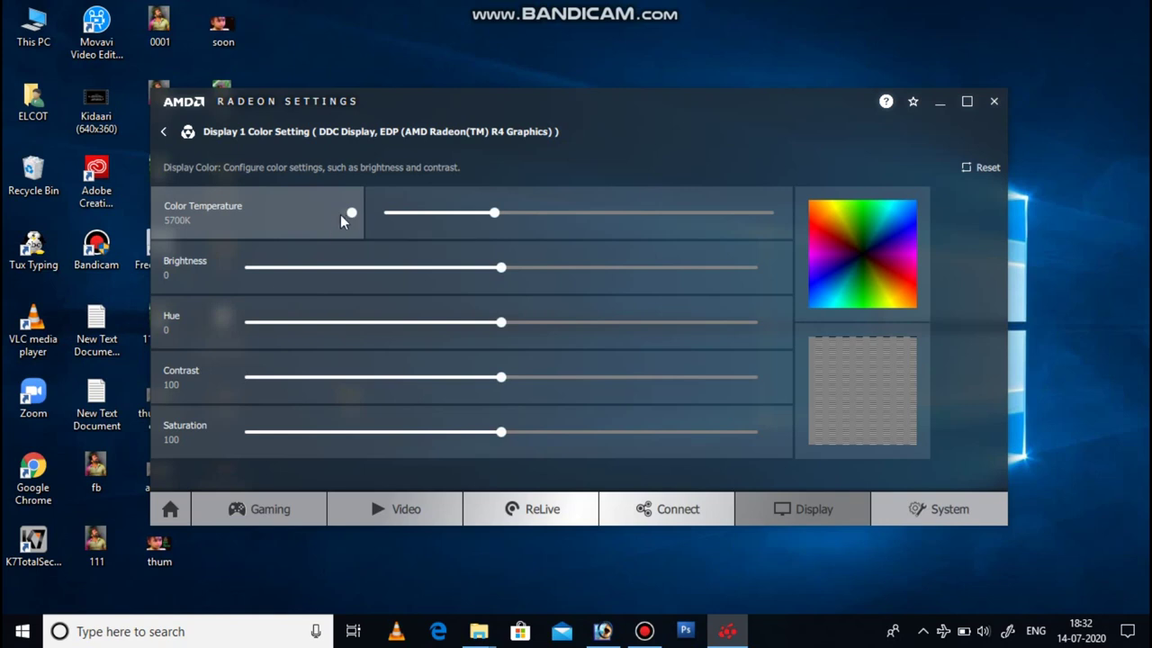
{"action": "left_click", "coordinate": [349, 214]}
{"action": "left_click", "coordinate": [347, 218]}
{"action": "left_click", "coordinate": [347, 218]}
{"action": "left_click", "coordinate": [348, 218]}
{"action": "left_click", "coordinate": [347, 218]}
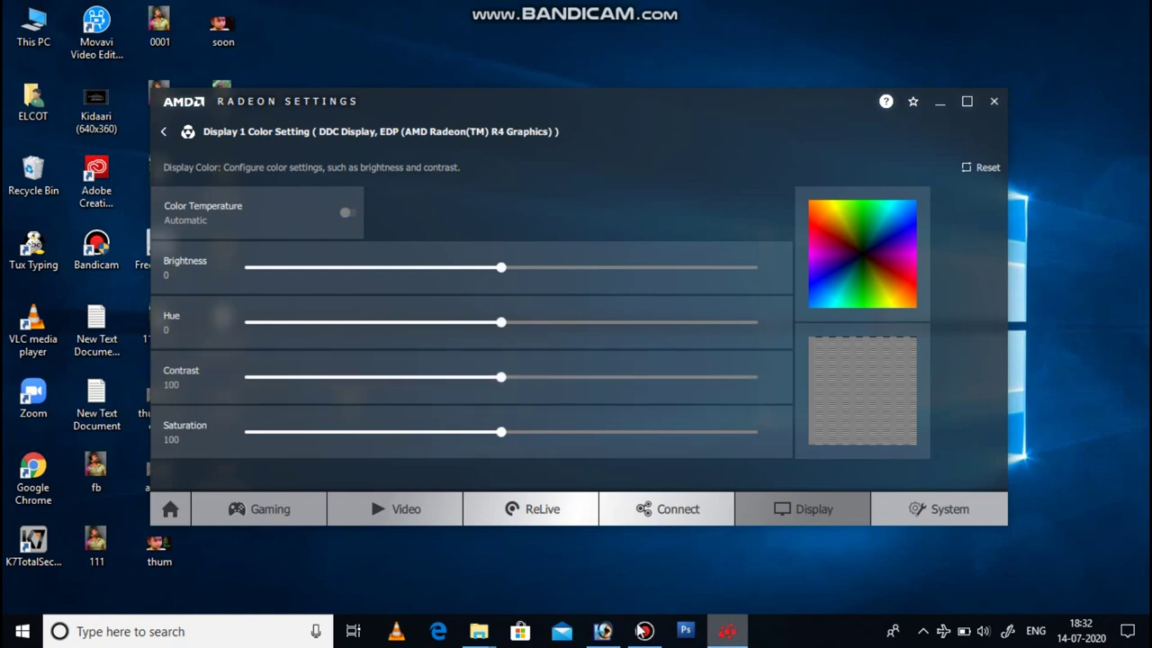
{"action": "mouse_move", "coordinate": [608, 633]}
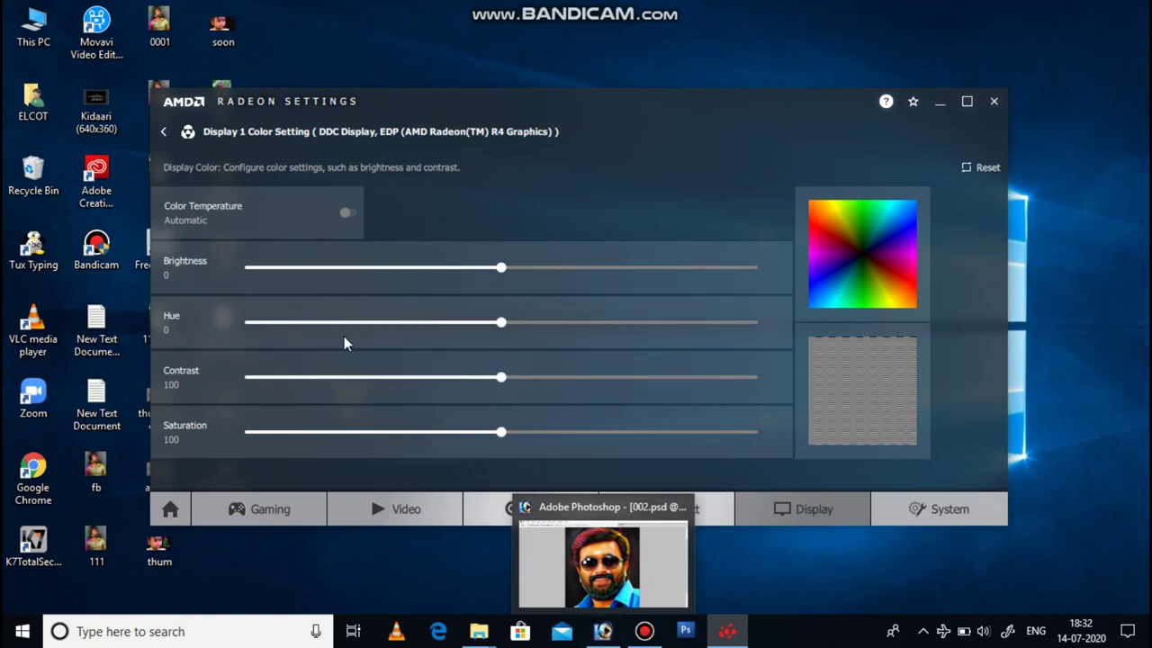
{"action": "mouse_move", "coordinate": [504, 329]}
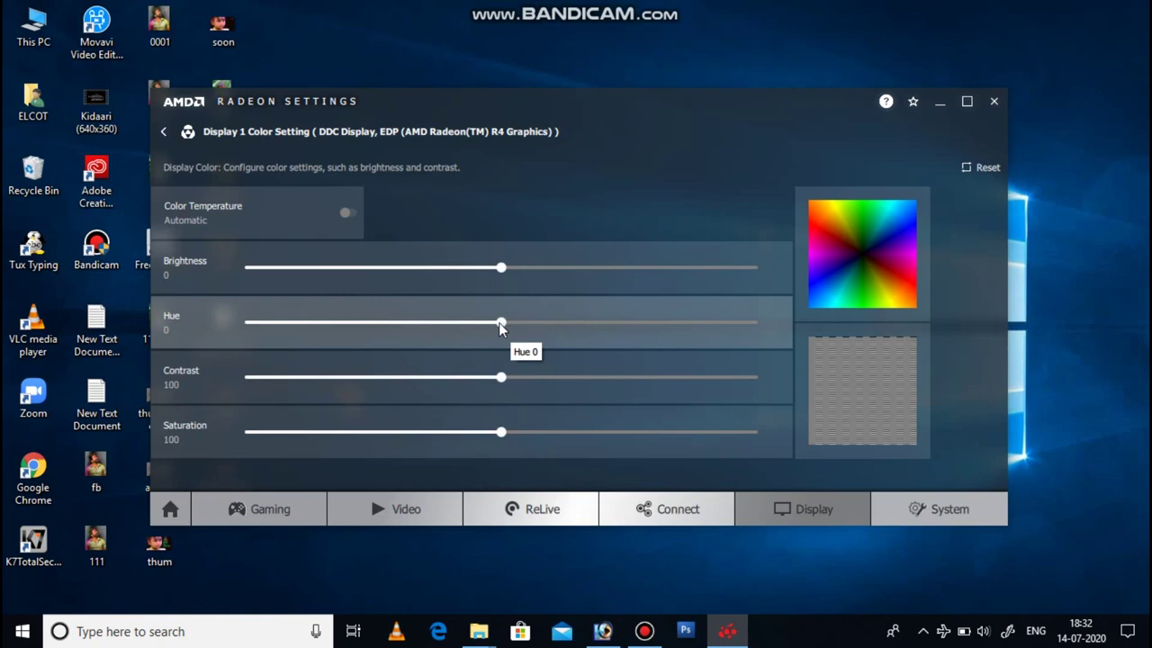
{"action": "mouse_move", "coordinate": [391, 384]}
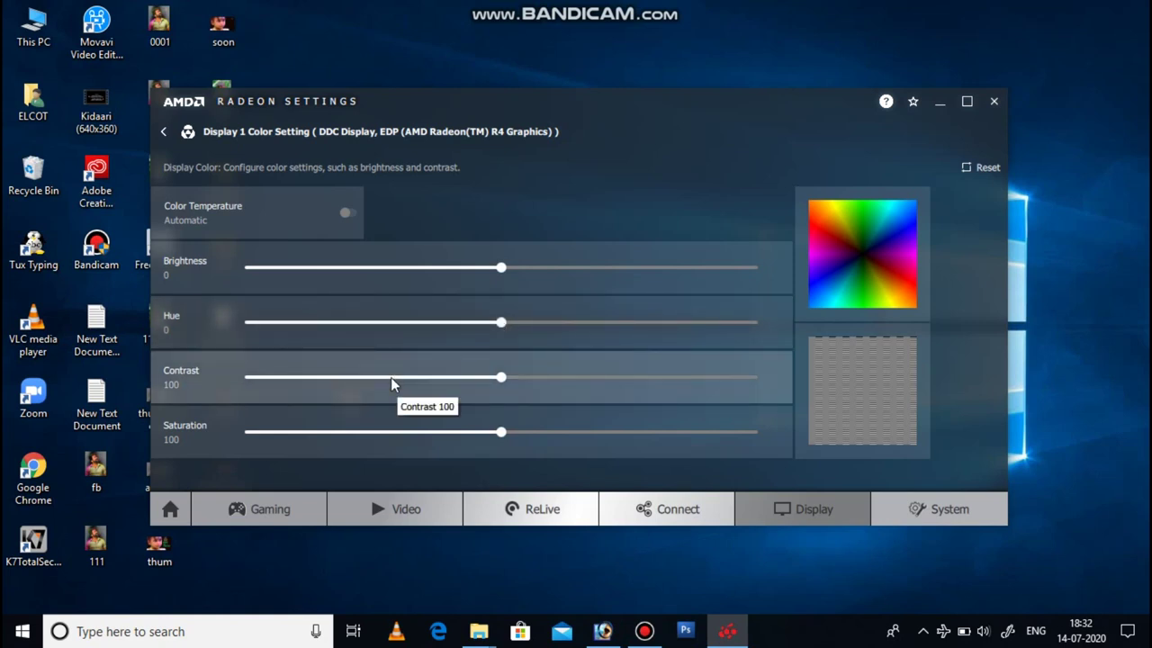